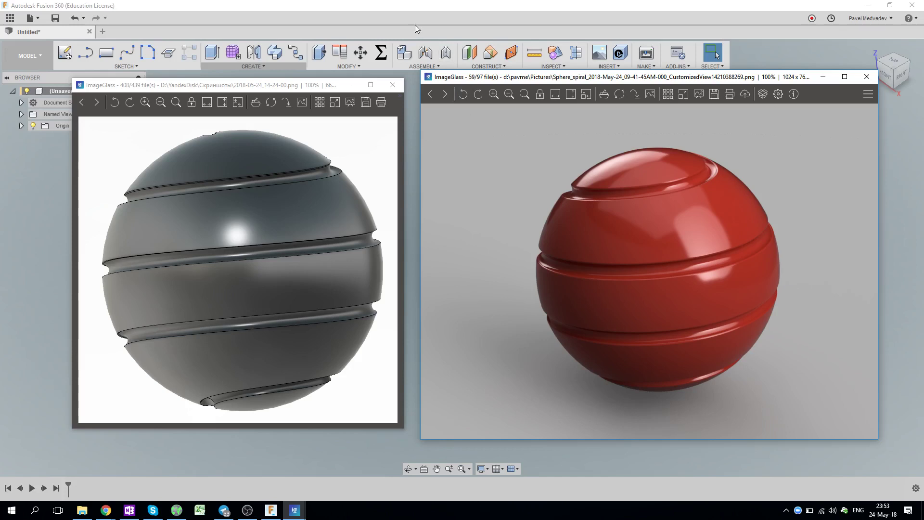
Step: Create a 100 mm diameter sphere on the XY plane, centred at the origin
{"action": "left_click", "coordinate": [441, 7]}
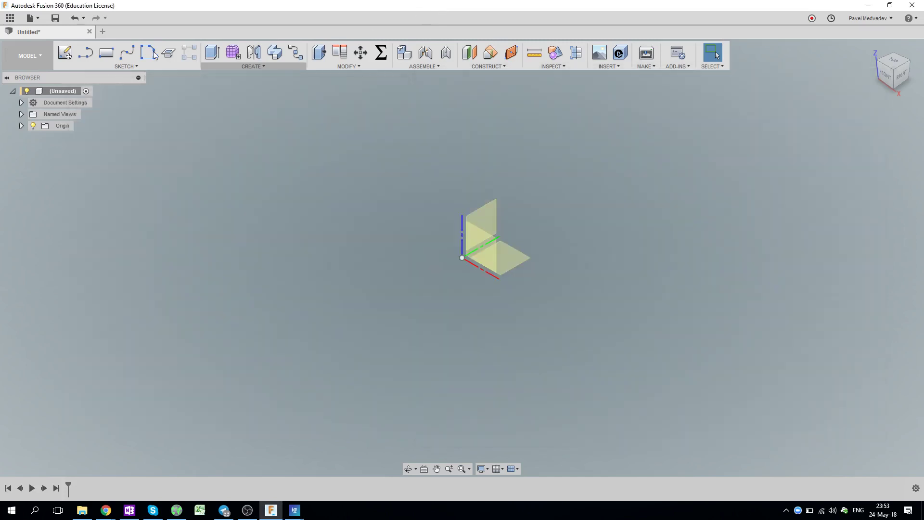
{"action": "left_click", "coordinate": [278, 69]}
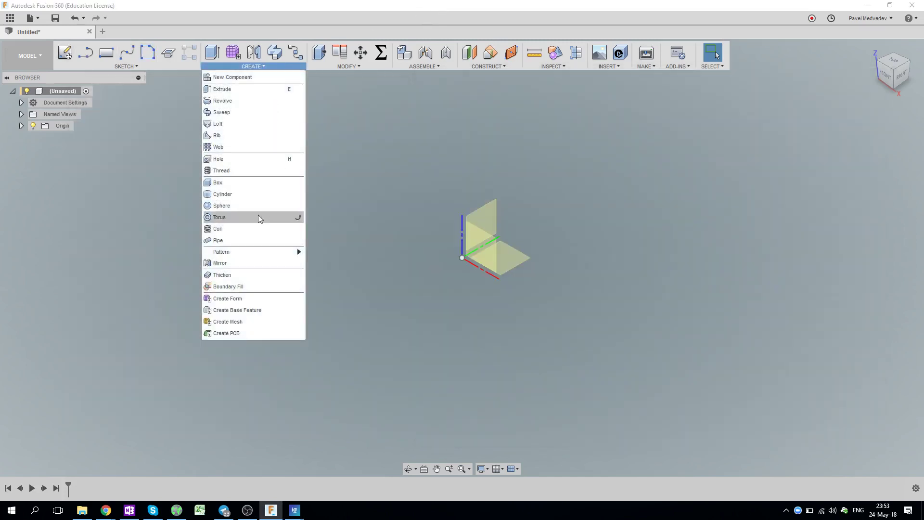
{"action": "left_click", "coordinate": [232, 212]}
{"action": "left_click", "coordinate": [515, 271]}
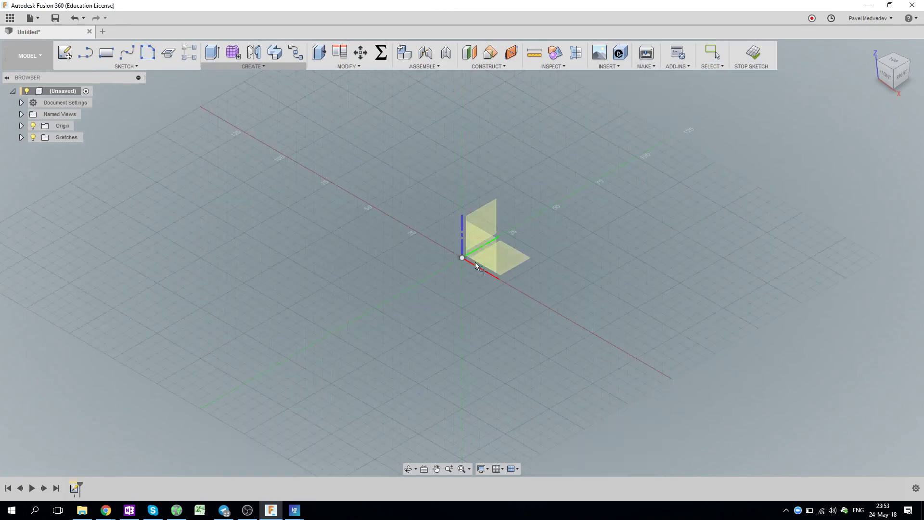
{"action": "left_click", "coordinate": [461, 257]}
{"action": "left_click_drag", "start_coordinate": [461, 230], "coordinate": [444, 149]}
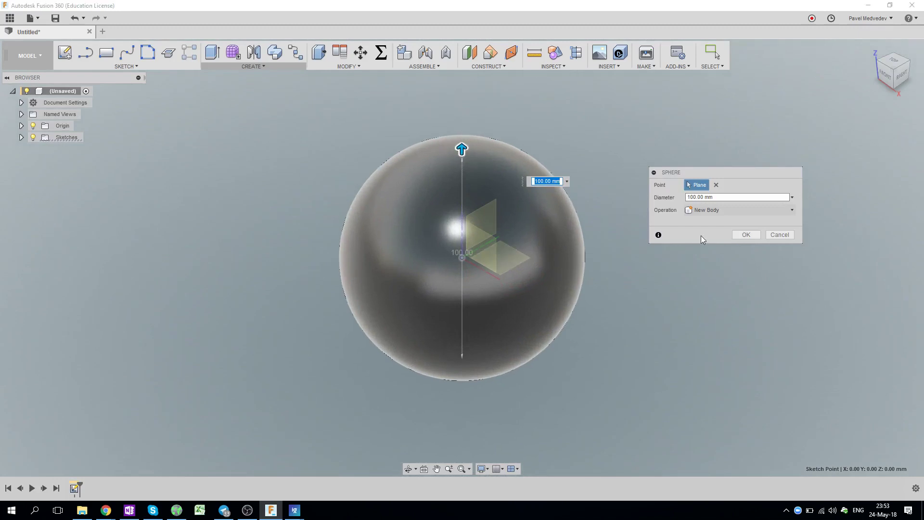
{"action": "left_click", "coordinate": [742, 233]}
{"action": "middle_click_drag", "start_coordinate": [639, 169], "coordinate": [598, 216]}
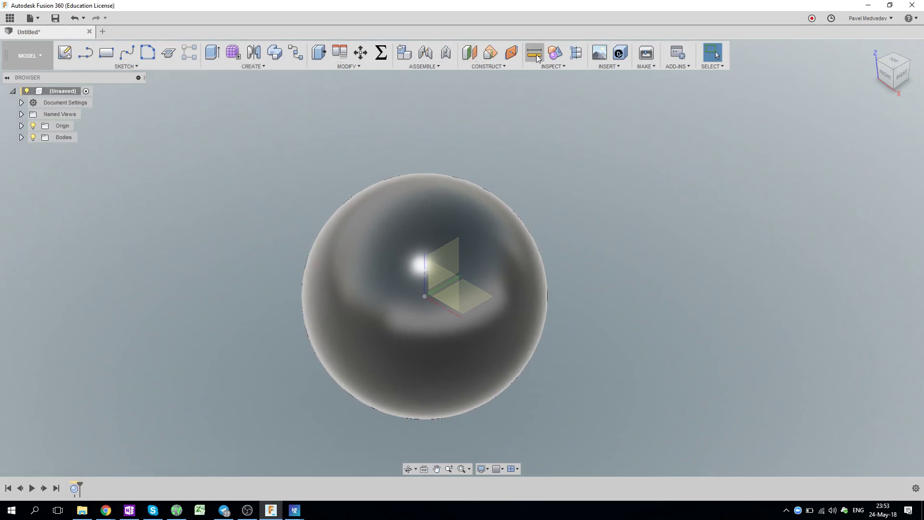
Step: Add a construction plane offset -60 mm from the XY plane, below the sphere
{"action": "left_click", "coordinate": [469, 54]}
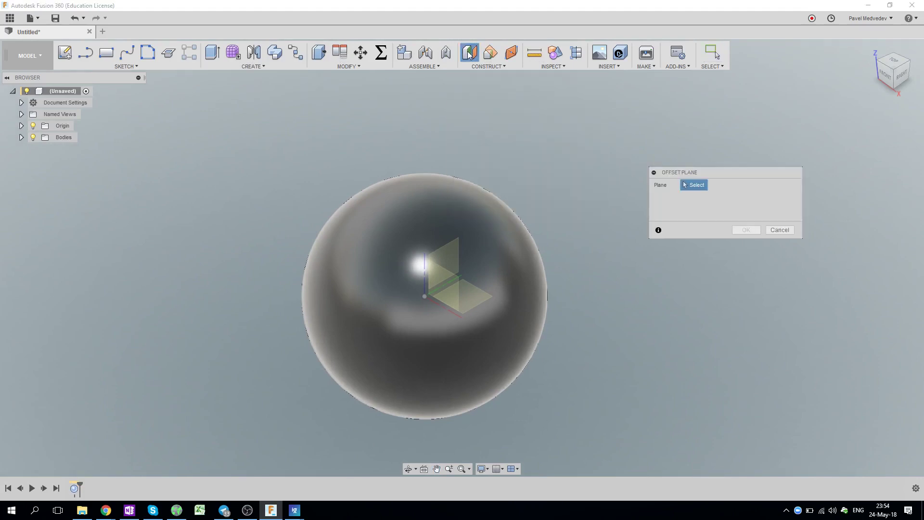
{"action": "left_click", "coordinate": [478, 303]}
{"action": "middle_click_drag", "start_coordinate": [525, 230], "coordinate": [498, 194]}
{"action": "left_click_drag", "start_coordinate": [443, 239], "coordinate": [443, 379]}
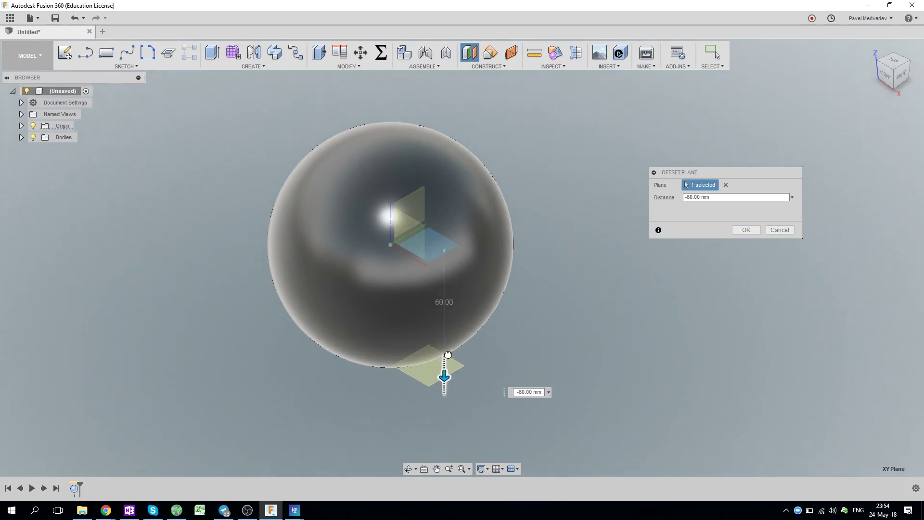
{"action": "mouse_move", "coordinate": [443, 379]}
{"action": "middle_mouse_down", "text": "shift"}
{"action": "mouse_move", "coordinate": [499, 239]}
{"action": "mouse_move", "coordinate": [516, 246]}
{"action": "middle_mouse_up", "text": "shift"}
{"action": "left_click", "coordinate": [746, 229]}
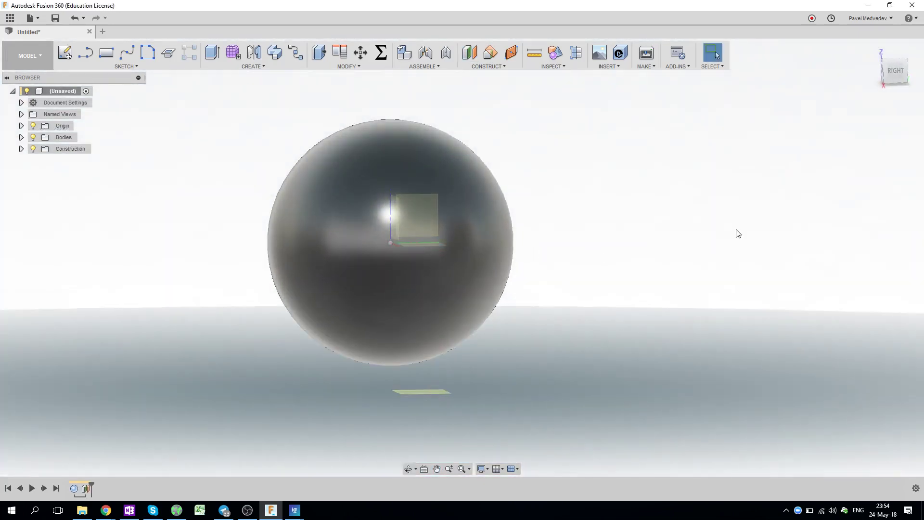
Step: Return to an isometric view and begin a coil feature
{"action": "middle_click_drag", "start_coordinate": [737, 233], "coordinate": [527, 228], "text": "shift"}
{"action": "left_click", "coordinate": [253, 67]}
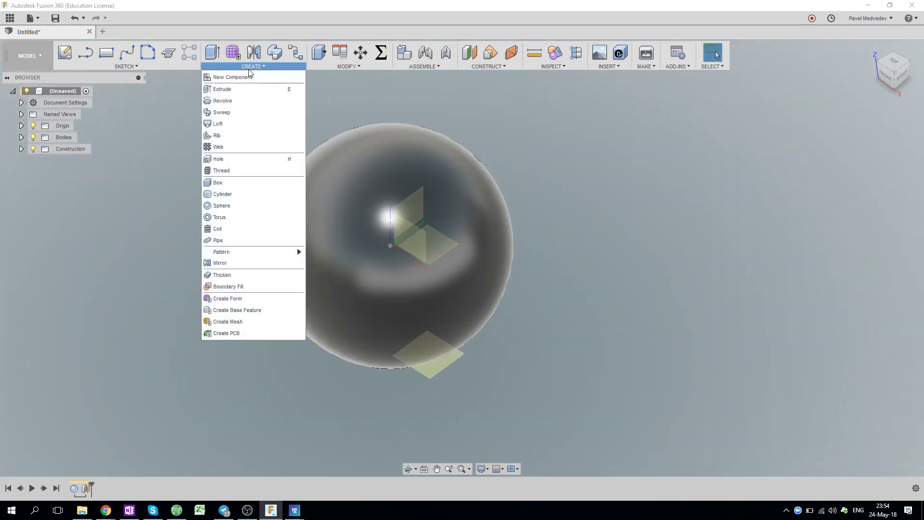
{"action": "left_click", "coordinate": [222, 228]}
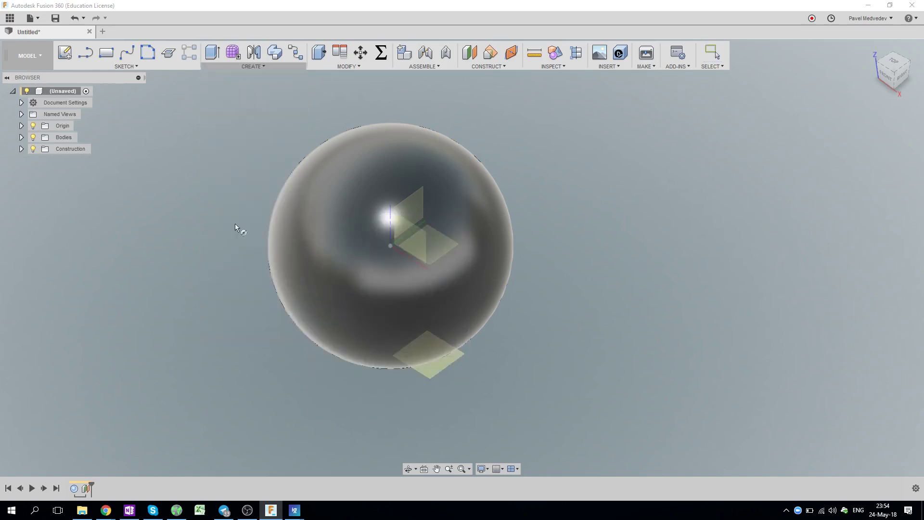
Step: Centre a 120 mm coil base circle at the origin on the lower plane, with a 5 mm section
{"action": "left_click", "coordinate": [433, 373]}
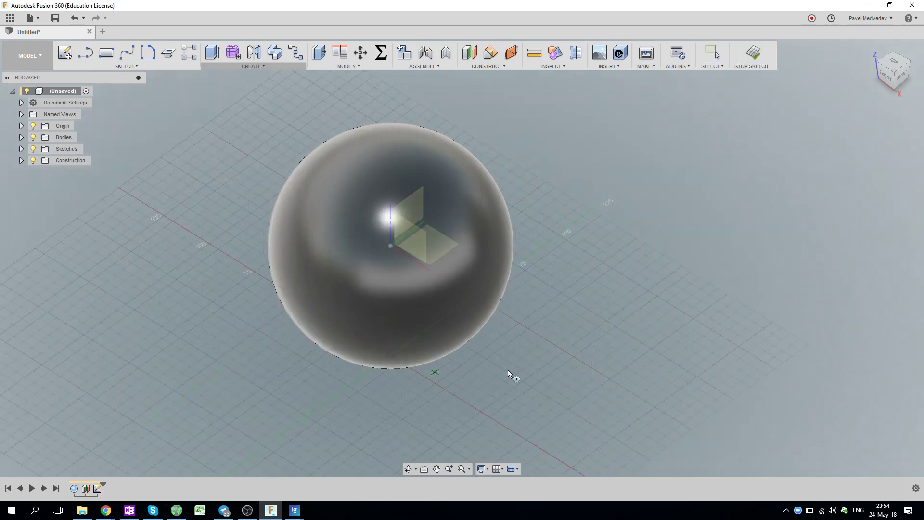
{"action": "left_click", "coordinate": [391, 375]}
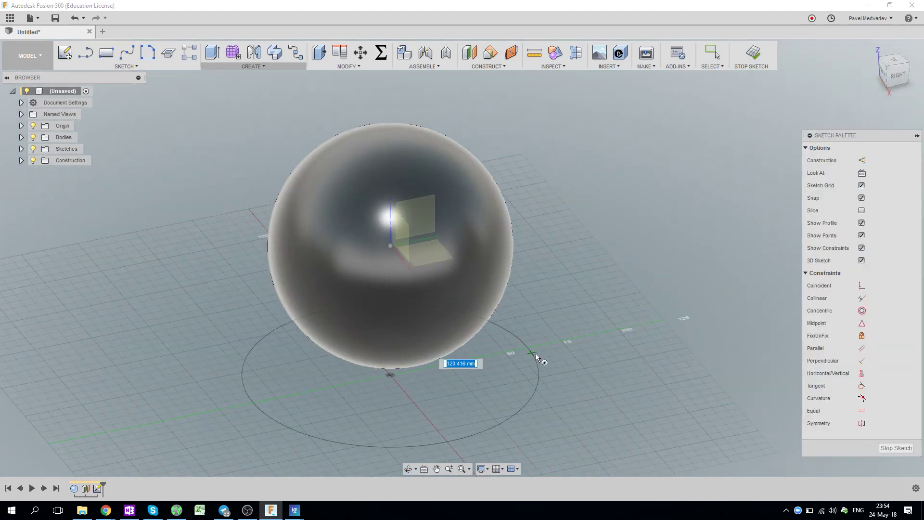
{"action": "left_click", "coordinate": [529, 345]}
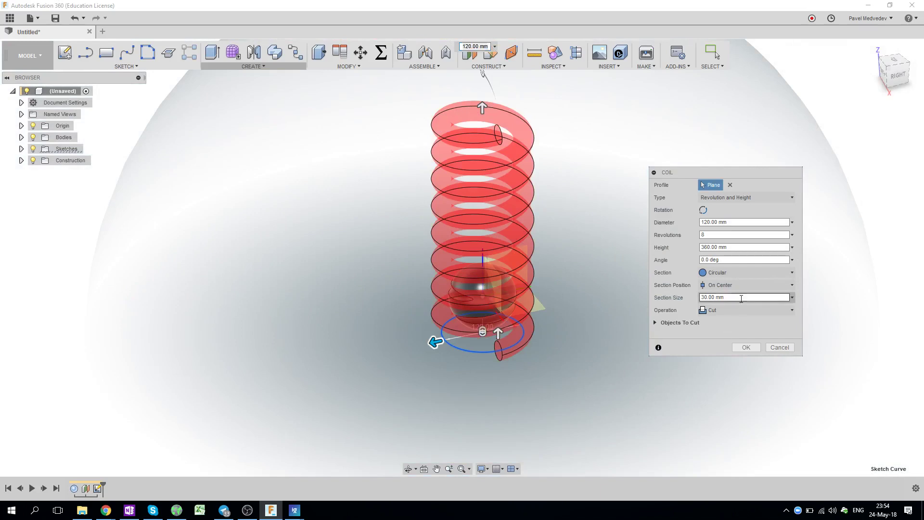
{"action": "left_click", "coordinate": [710, 297]}
{"action": "type", "text": "5"}
{"action": "key", "text": "Return"}
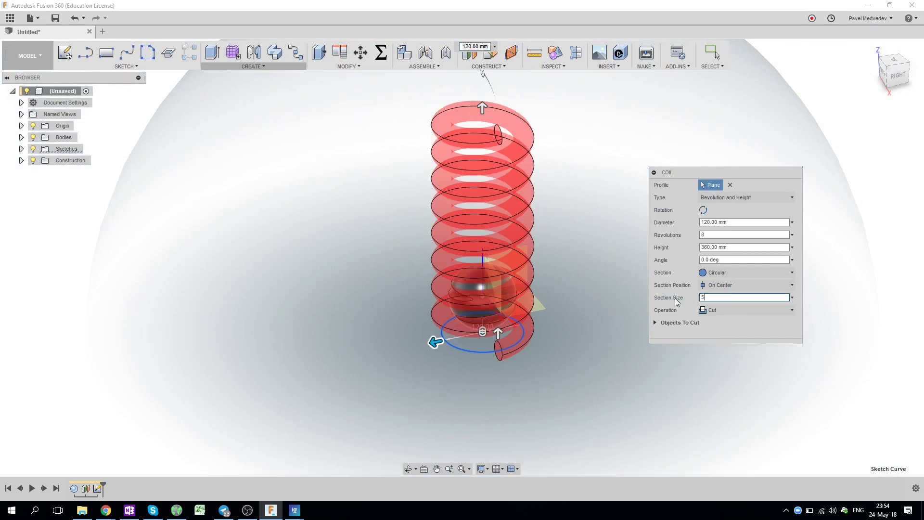
Step: Set the 8-turn coil's height to 120 mm and create it as a new body
{"action": "left_click_drag", "start_coordinate": [480, 131], "coordinate": [553, 246]}
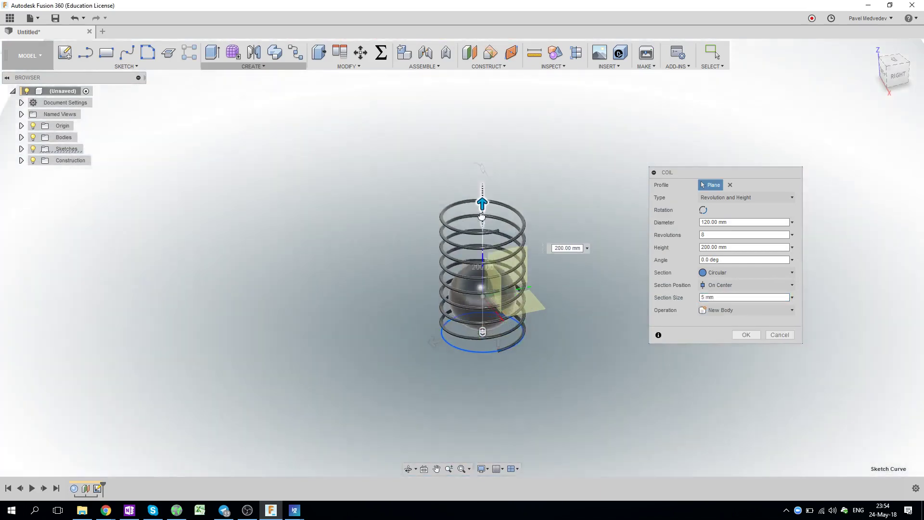
{"action": "left_click", "coordinate": [891, 73]}
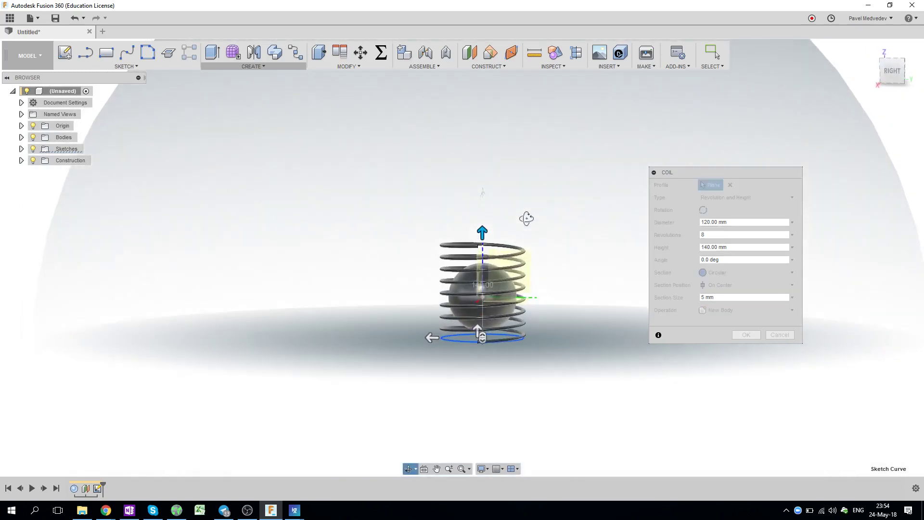
{"action": "left_click", "coordinate": [885, 71]}
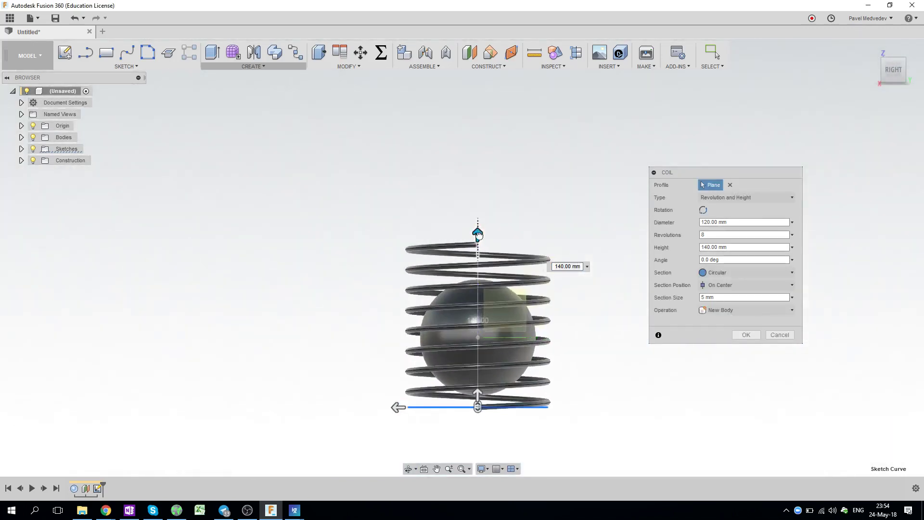
{"action": "left_click_drag", "start_coordinate": [476, 234], "coordinate": [477, 255]}
{"action": "scroll", "coordinate": [495, 273], "scroll_direction": "down", "scroll_amount": 3}
{"action": "scroll", "coordinate": [495, 272], "scroll_direction": "up", "scroll_amount": 3}
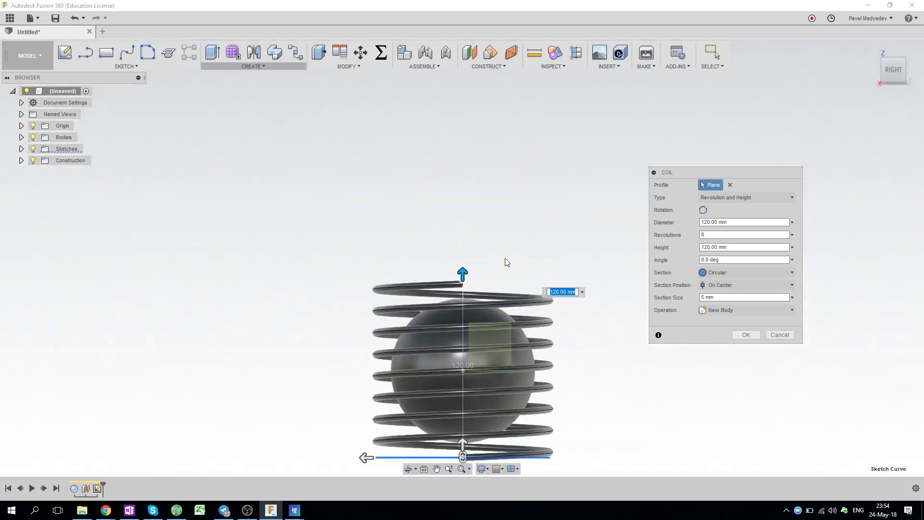
{"action": "middle_click_drag", "start_coordinate": [509, 209], "coordinate": [501, 144]}
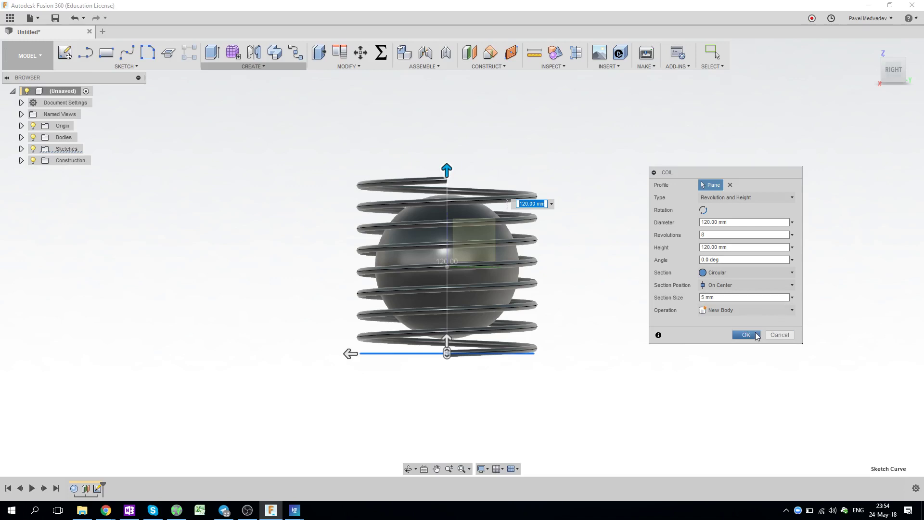
{"action": "left_click", "coordinate": [745, 334]}
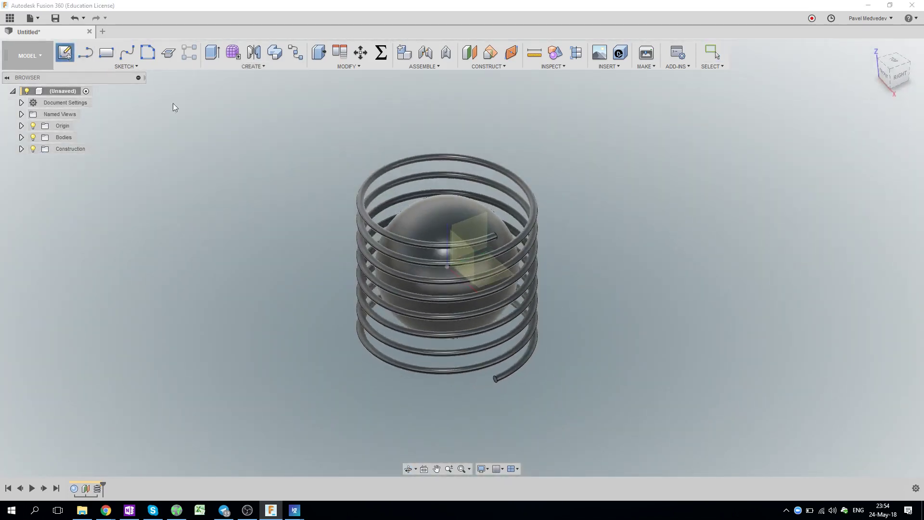
Step: Project the coil's edges into a new sketch on a horizontal plane and finish it
{"action": "left_click", "coordinate": [485, 265]}
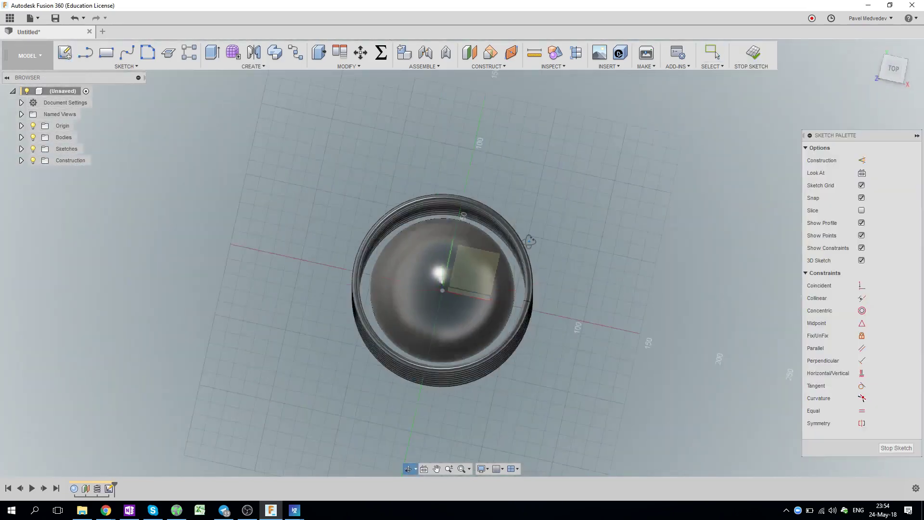
{"action": "middle_click_drag", "start_coordinate": [529, 241], "coordinate": [510, 202], "text": "shift"}
{"action": "left_click", "coordinate": [126, 66]}
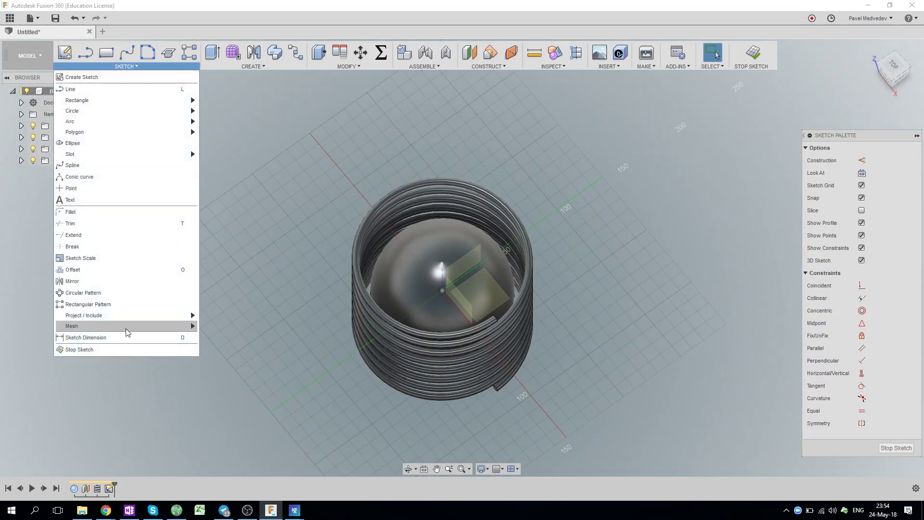
{"action": "left_click", "coordinate": [236, 322]}
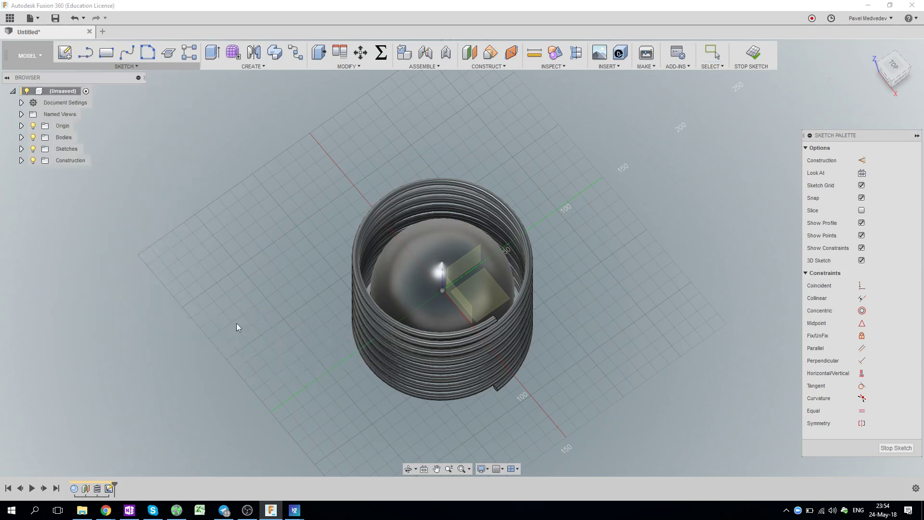
{"action": "scroll", "coordinate": [468, 348], "scroll_direction": "up", "scroll_amount": 3}
{"action": "scroll", "coordinate": [473, 324], "scroll_direction": "up", "scroll_amount": 3}
{"action": "scroll", "coordinate": [475, 319], "scroll_direction": "up", "scroll_amount": 2}
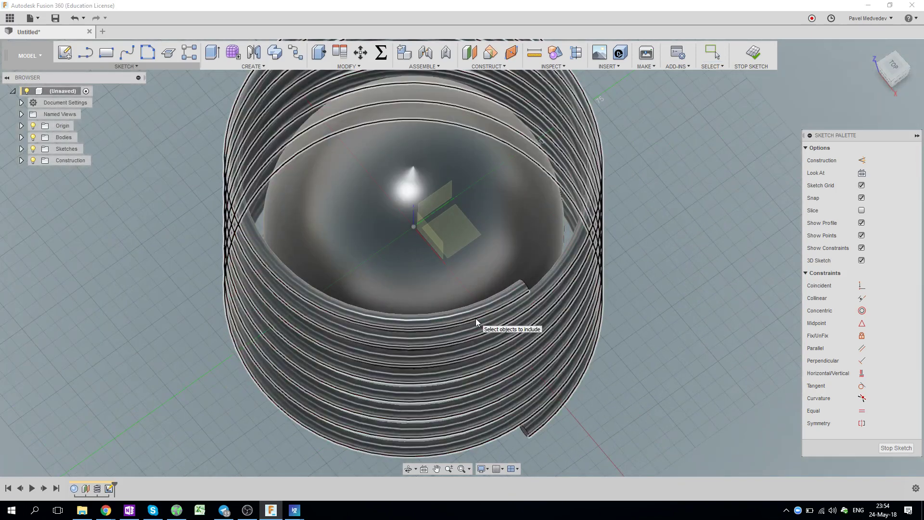
{"action": "left_click", "coordinate": [476, 318]}
{"action": "left_click", "coordinate": [756, 57]}
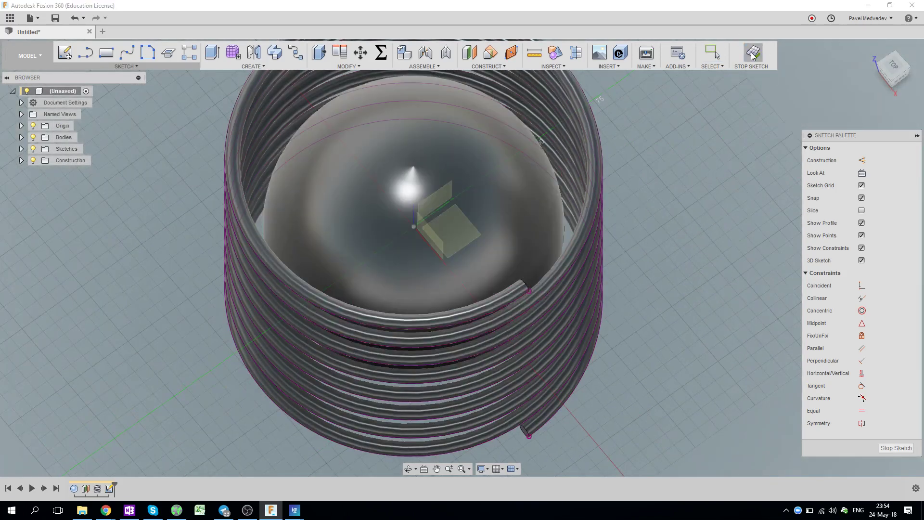
Step: Switch the view to perspective with orthographic faces and orbit to an oblique angle
{"action": "scroll", "coordinate": [602, 188], "scroll_direction": "down", "scroll_amount": 3}
{"action": "scroll", "coordinate": [508, 187], "scroll_direction": "down", "scroll_amount": 1}
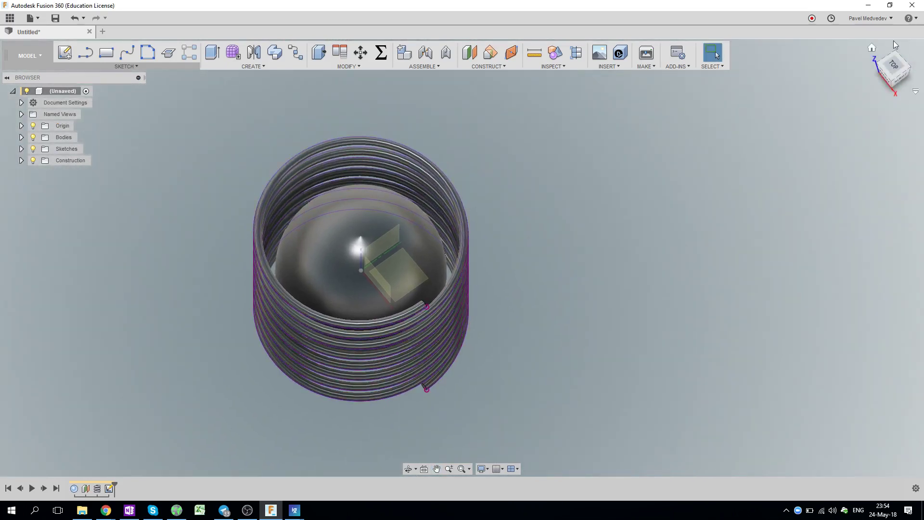
{"action": "right_click", "coordinate": [894, 60]}
{"action": "left_click", "coordinate": [861, 89]}
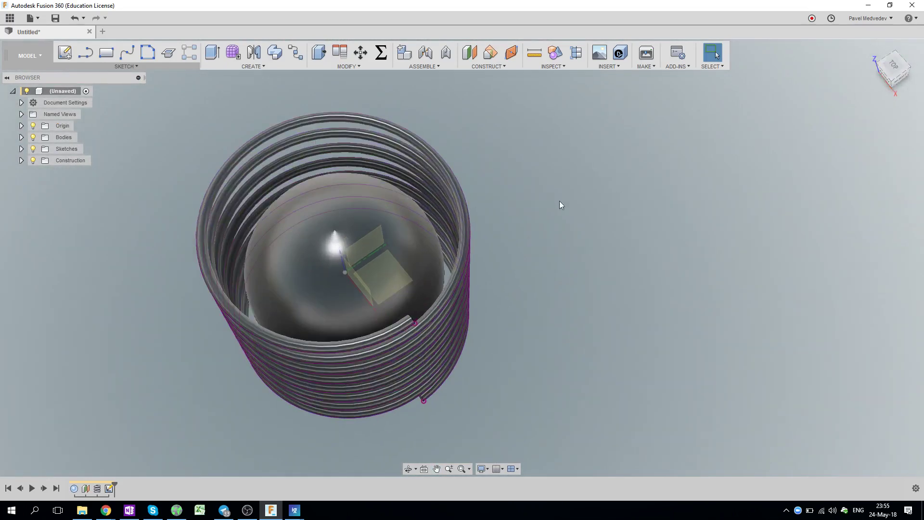
{"action": "middle_click_drag", "start_coordinate": [559, 201], "coordinate": [679, 180], "text": "shift"}
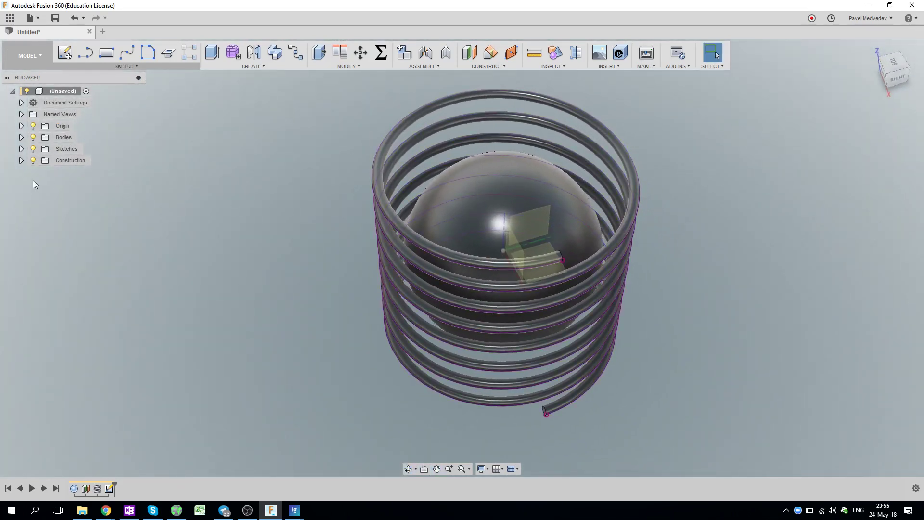
Step: Hide the coiled pipe body
{"action": "left_click", "coordinate": [21, 137]}
{"action": "left_click", "coordinate": [49, 162]}
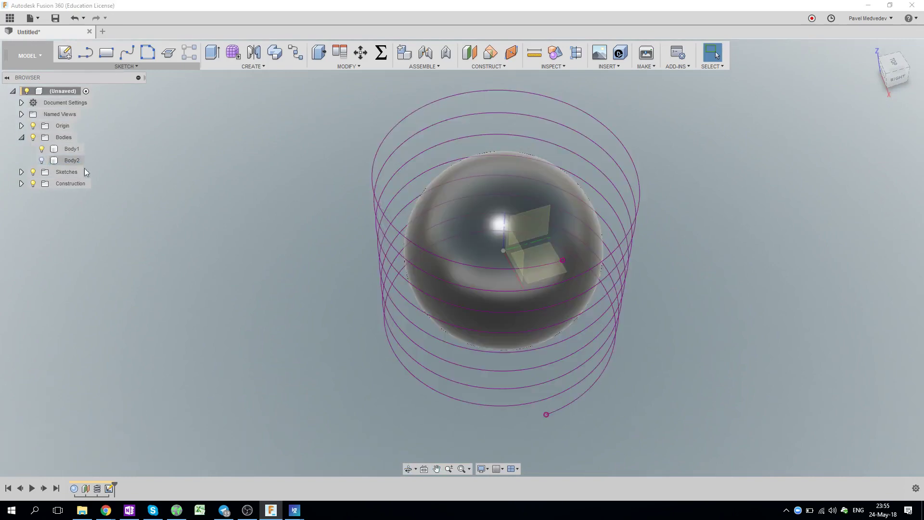
{"action": "mouse_move", "coordinate": [712, 186]}
{"action": "middle_mouse_down", "text": "shift"}
{"action": "mouse_move", "coordinate": [602, 200]}
{"action": "mouse_move", "coordinate": [605, 144]}
{"action": "mouse_move", "coordinate": [592, 156]}
{"action": "mouse_move", "coordinate": [577, 151]}
{"action": "mouse_move", "coordinate": [647, 167]}
{"action": "mouse_move", "coordinate": [618, 187]}
{"action": "mouse_move", "coordinate": [602, 186]}
{"action": "middle_mouse_up", "text": "shift"}
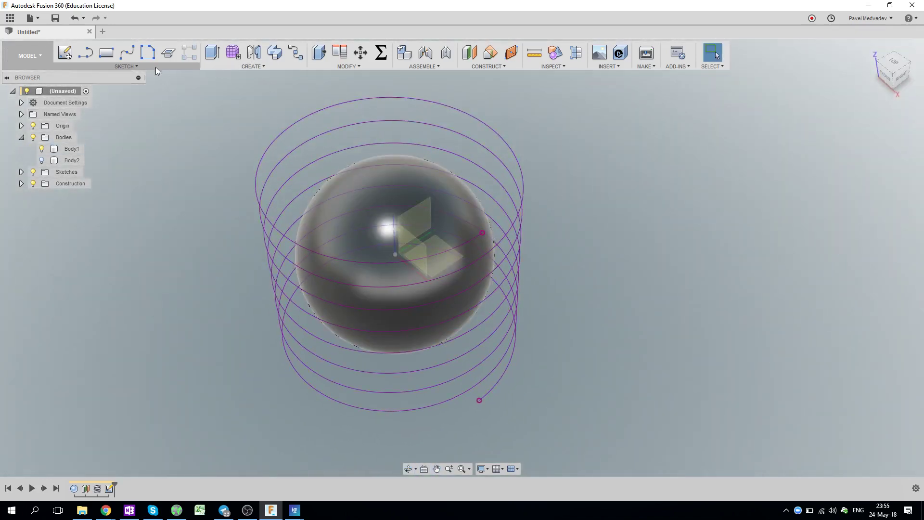
Step: On Plane1, sketch a horizontal line from near the sphere centre to the spiral's start
{"action": "left_click", "coordinate": [69, 56]}
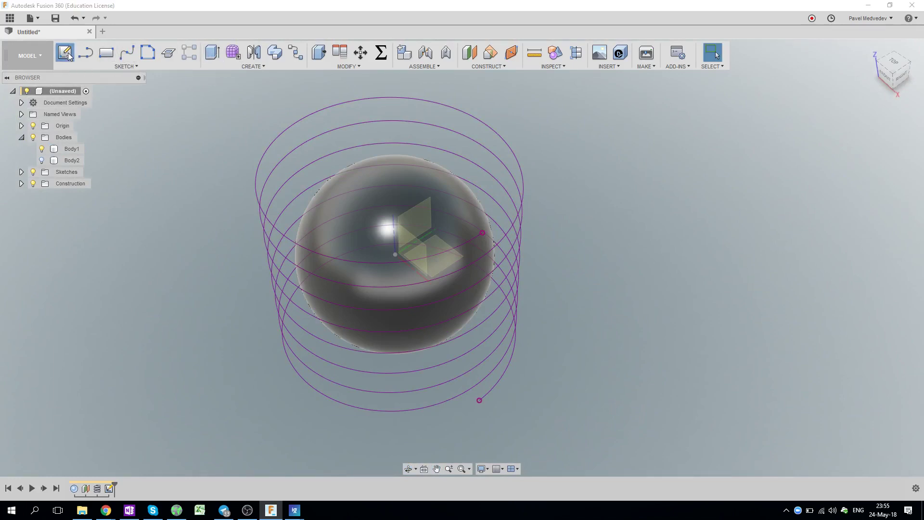
{"action": "left_click", "coordinate": [22, 183]}
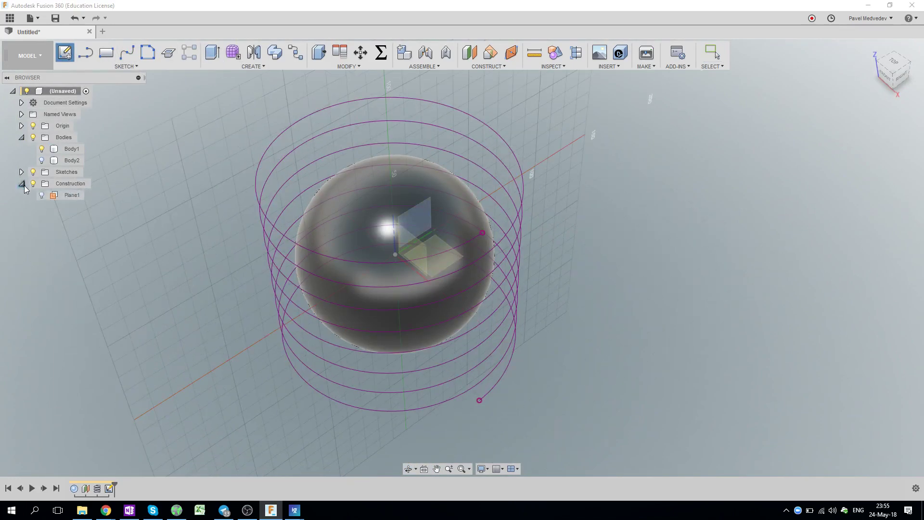
{"action": "left_click", "coordinate": [434, 341]}
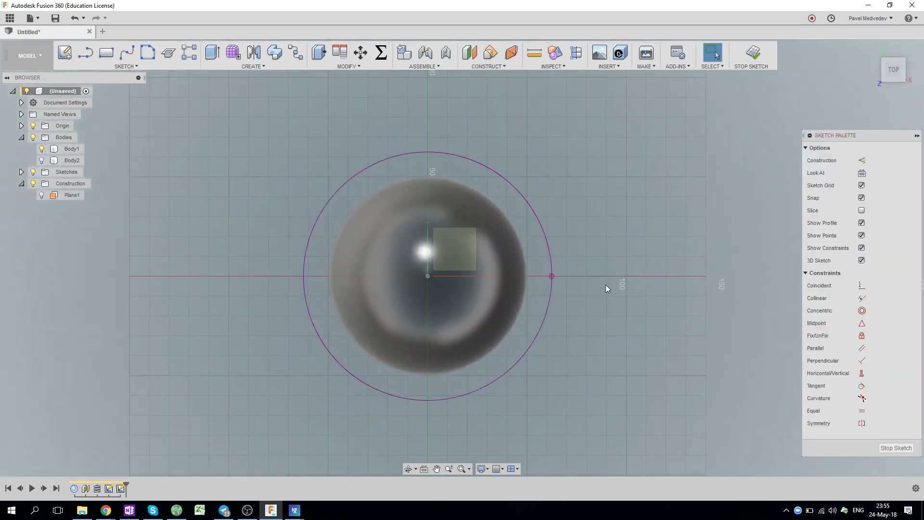
{"action": "key", "text": "l"}
{"action": "left_click", "coordinate": [467, 276]}
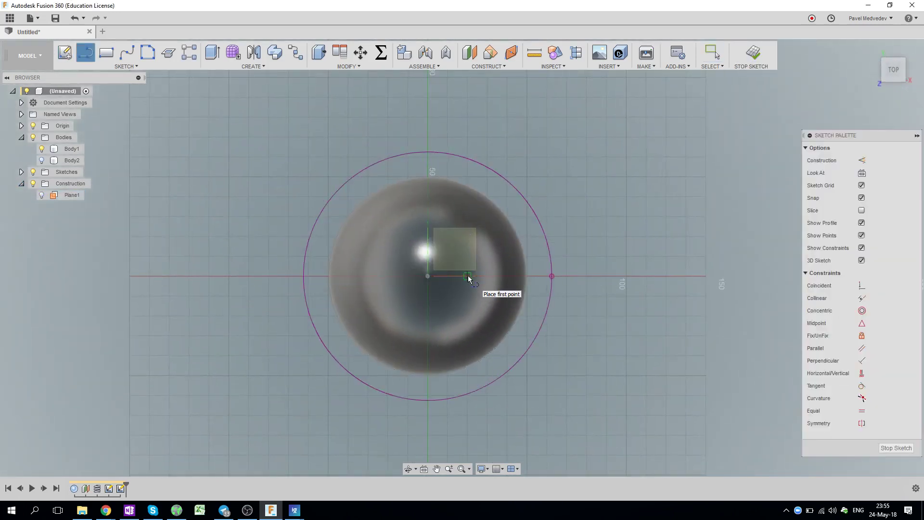
{"action": "left_click", "coordinate": [566, 276]}
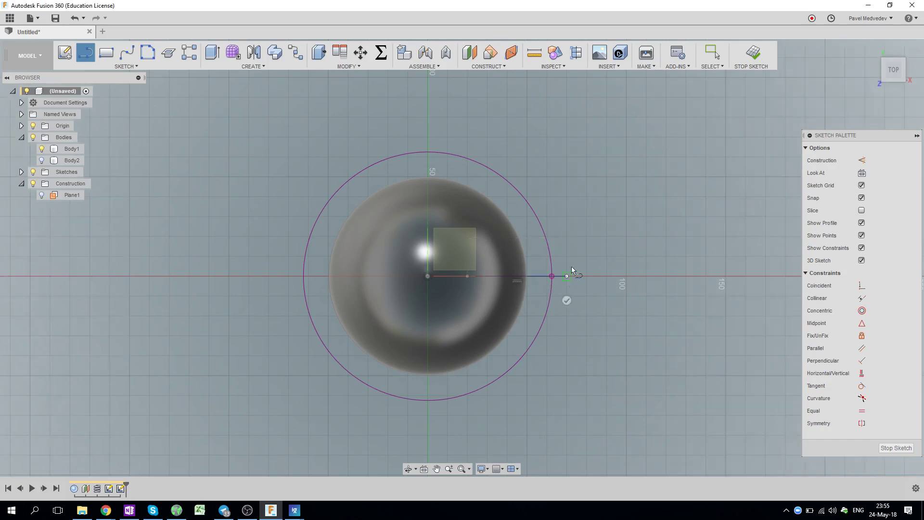
{"action": "key", "text": "Escape"}
{"action": "key", "text": "Escape"}
{"action": "left_click_drag", "start_coordinate": [468, 276], "coordinate": [459, 276]}
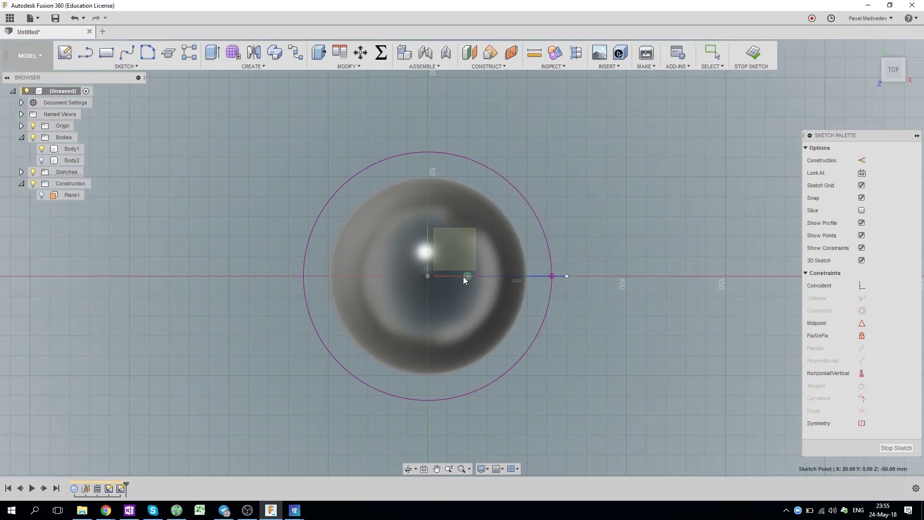
Step: Finish the line sketch, then sketch a vertical Z-axis line through the sphere on Plane1
{"action": "left_click", "coordinate": [596, 233]}
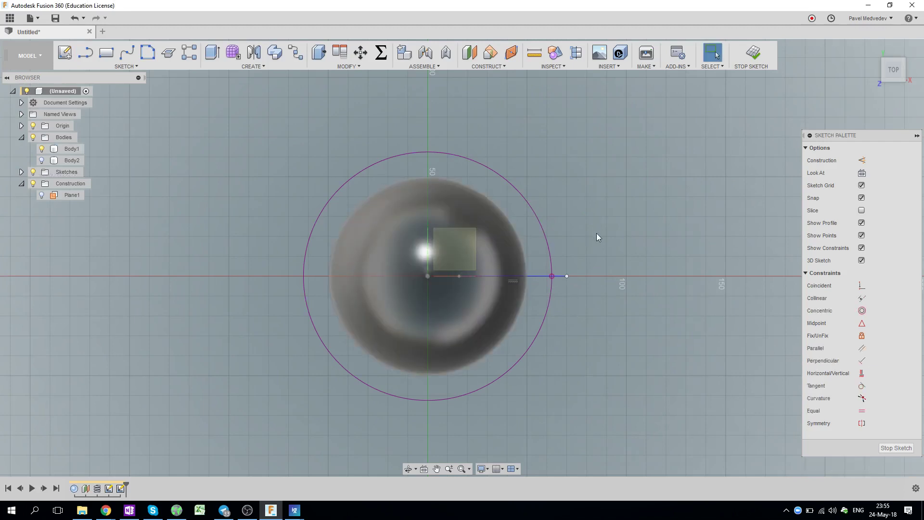
{"action": "left_click", "coordinate": [751, 53]}
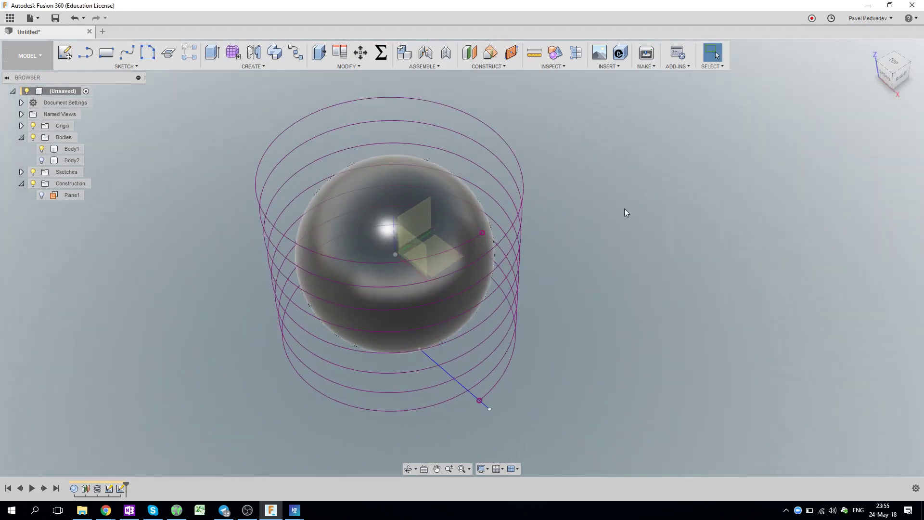
{"action": "left_click", "coordinate": [64, 52]}
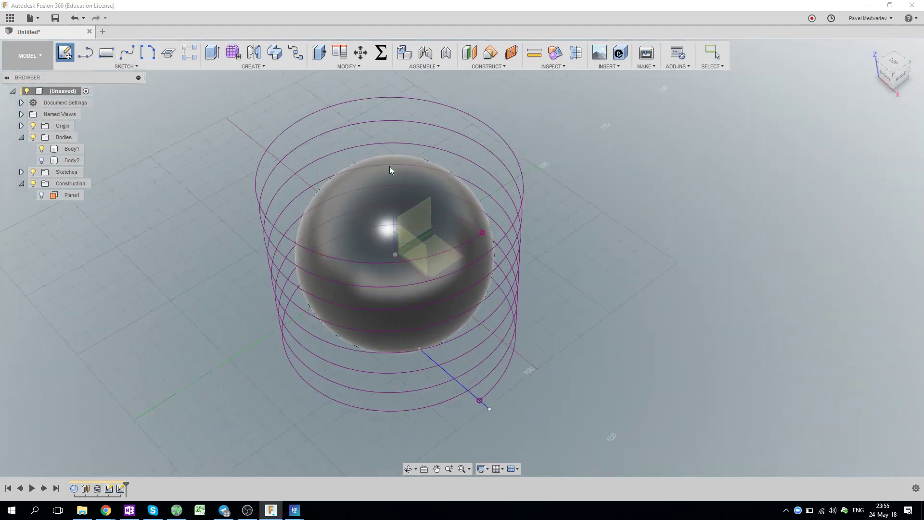
{"action": "left_click", "coordinate": [419, 215]}
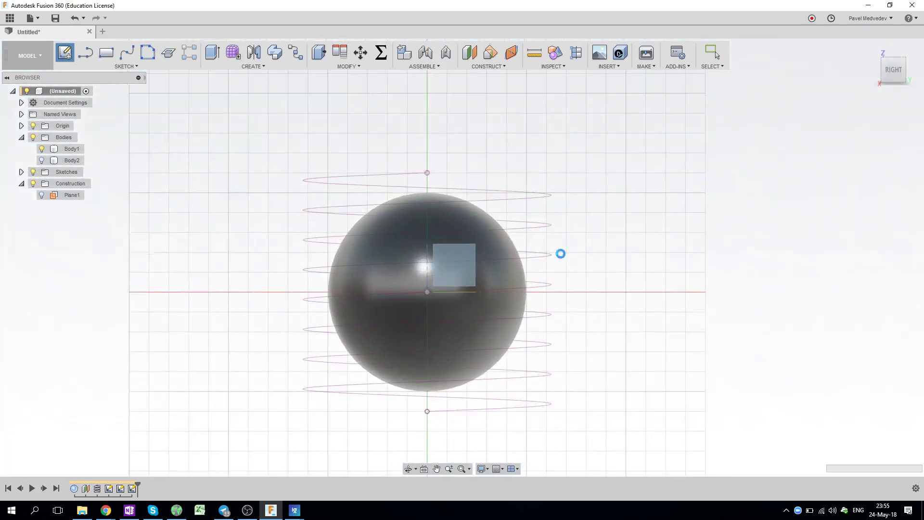
{"action": "key", "text": "l"}
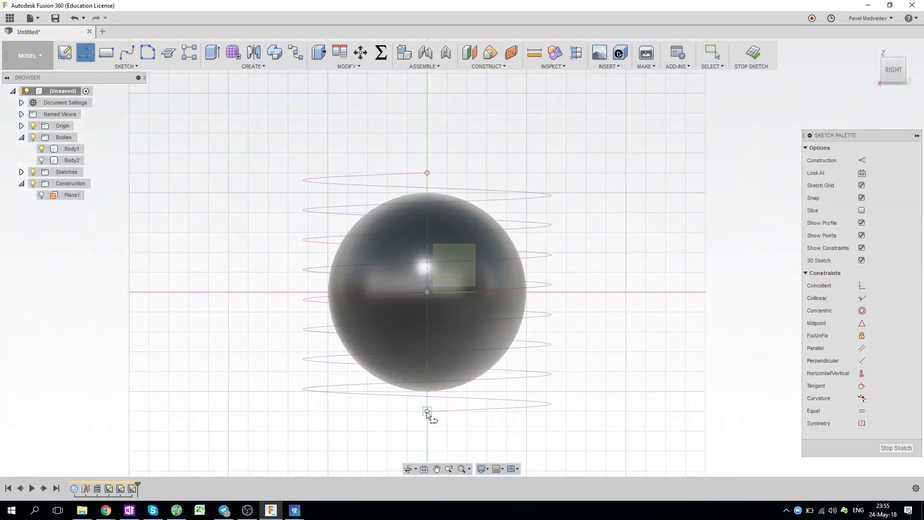
{"action": "left_click", "coordinate": [427, 411]}
{"action": "left_click", "coordinate": [426, 172]}
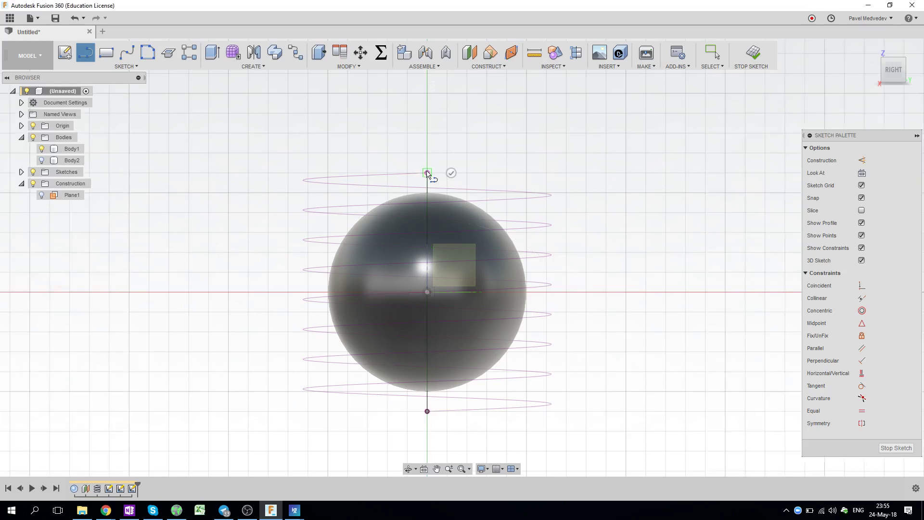
{"action": "key", "text": "Escape"}
{"action": "left_click", "coordinate": [752, 53]}
{"action": "mouse_move", "coordinate": [639, 226]}
{"action": "middle_mouse_down", "text": "shift"}
{"action": "mouse_move", "coordinate": [607, 257]}
{"action": "mouse_move", "coordinate": [668, 208]}
{"action": "middle_mouse_up", "text": "shift"}
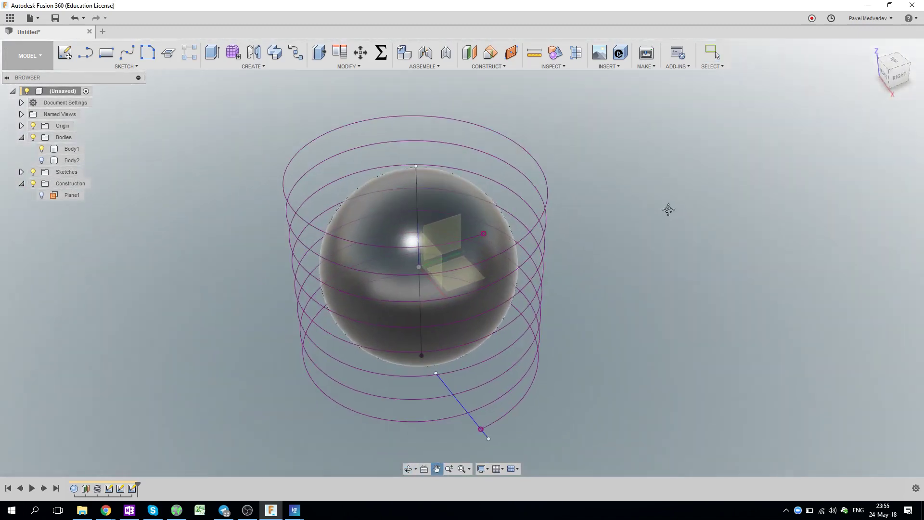
Step: In the Patch workspace, sweep the short line along the spiral with the vertical line as guide rail
{"action": "left_click", "coordinate": [30, 55]}
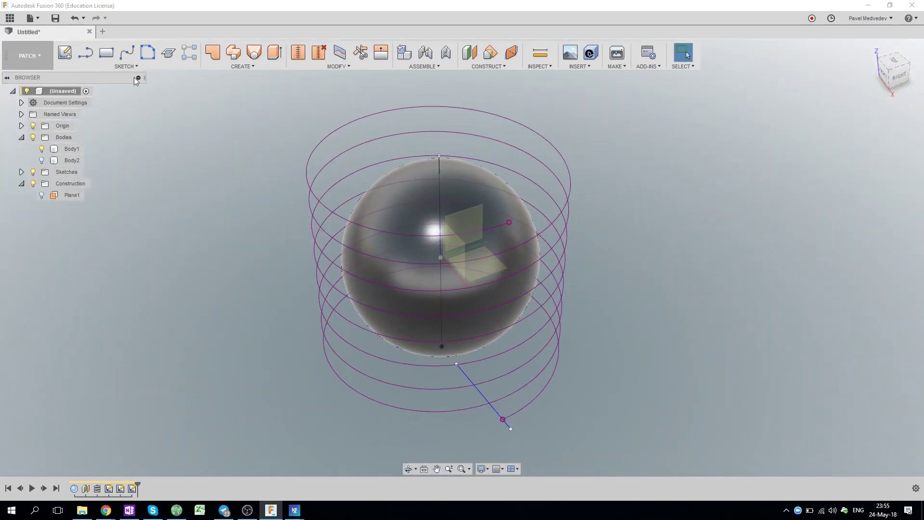
{"action": "left_click", "coordinate": [233, 52]}
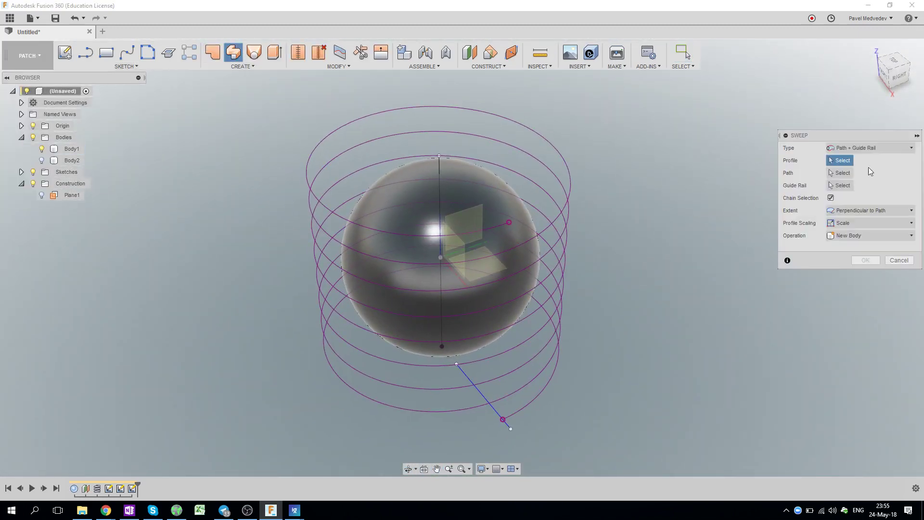
{"action": "left_click", "coordinate": [877, 153]}
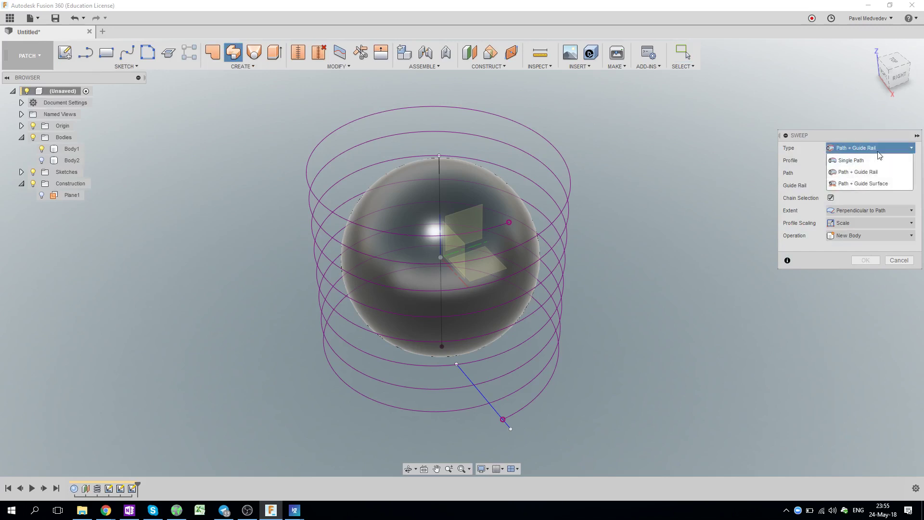
{"action": "left_click", "coordinate": [869, 177]}
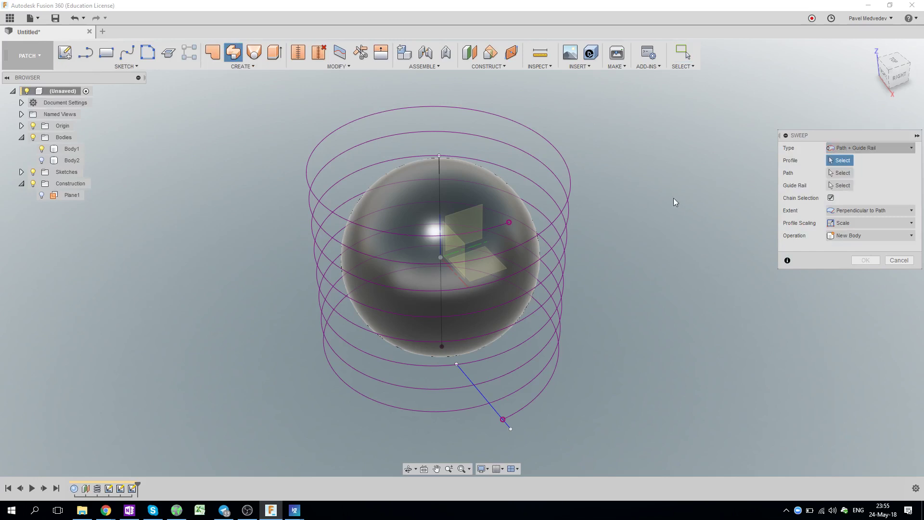
{"action": "left_click", "coordinate": [493, 411]}
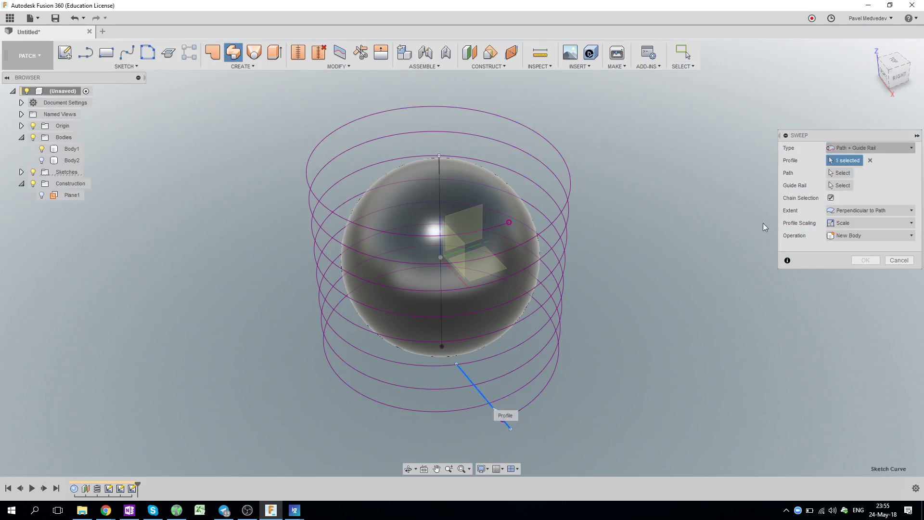
{"action": "left_click", "coordinate": [839, 173]}
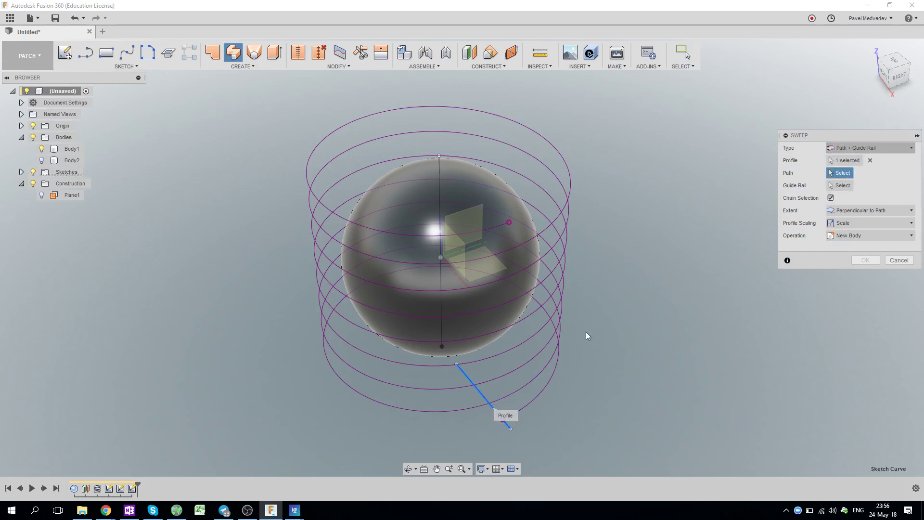
{"action": "left_click", "coordinate": [540, 372]}
{"action": "left_click", "coordinate": [841, 187]}
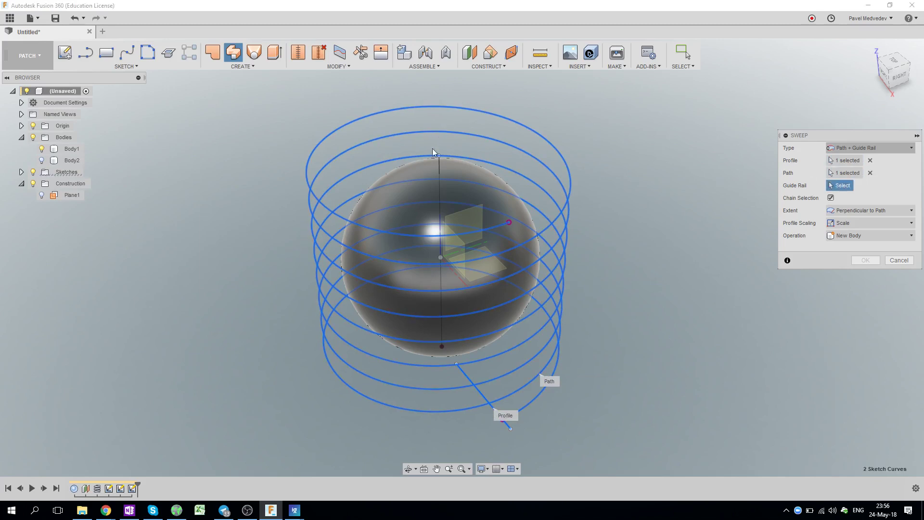
{"action": "left_click", "coordinate": [440, 166]}
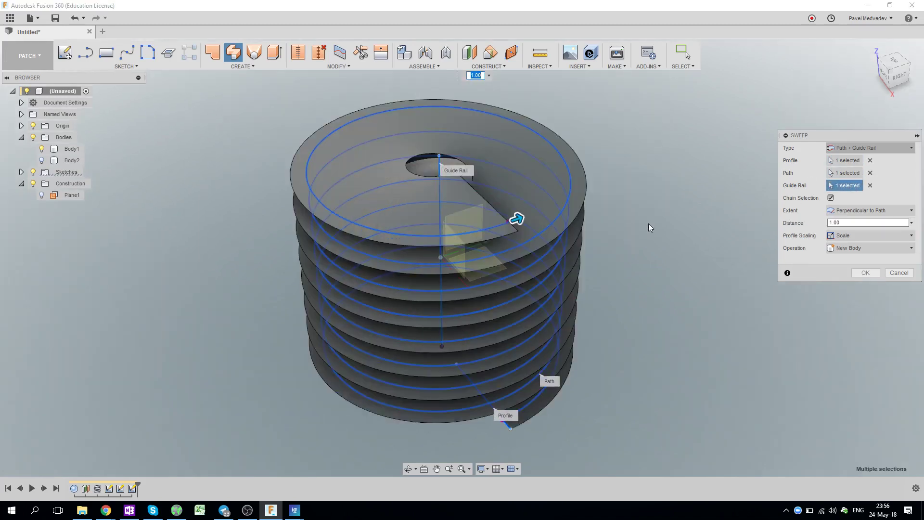
{"action": "left_click", "coordinate": [864, 273]}
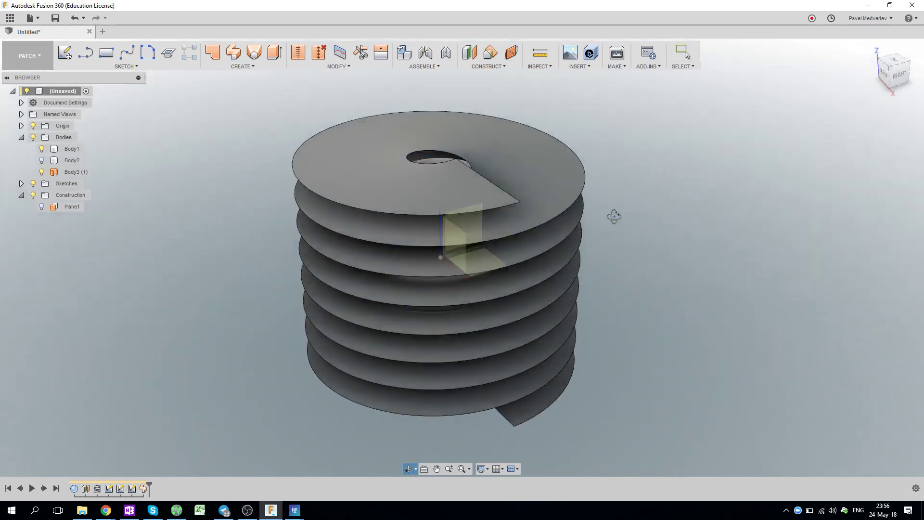
{"action": "mouse_move", "coordinate": [610, 215]}
{"action": "middle_mouse_down", "text": "shift"}
{"action": "mouse_move", "coordinate": [617, 180]}
{"action": "mouse_move", "coordinate": [617, 247]}
{"action": "middle_mouse_up", "text": "shift"}
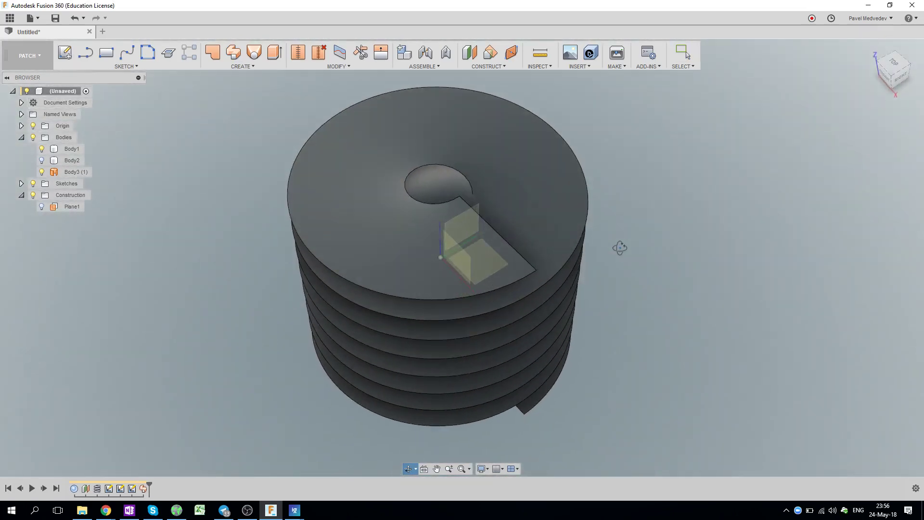
Step: Trim the spiral surface by the sphere, remove the outer region, then hide the sphere
{"action": "left_click", "coordinate": [436, 116]}
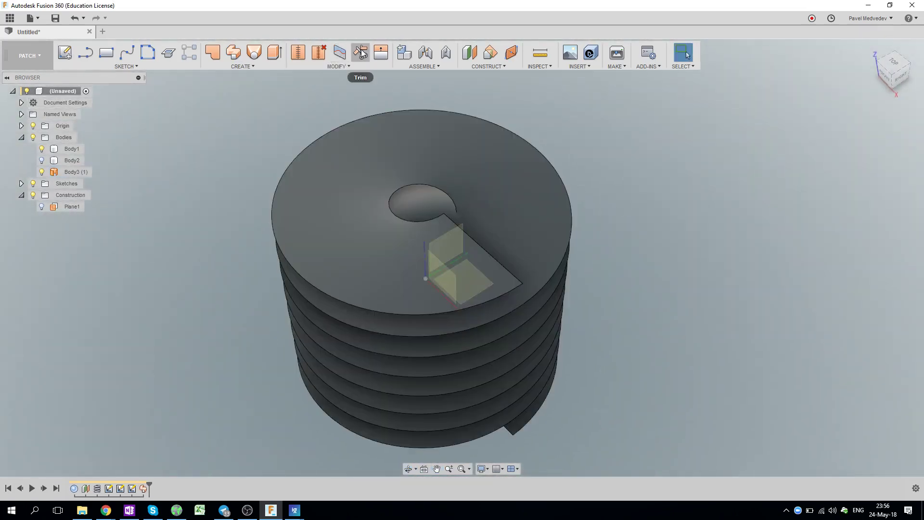
{"action": "left_click", "coordinate": [361, 50]}
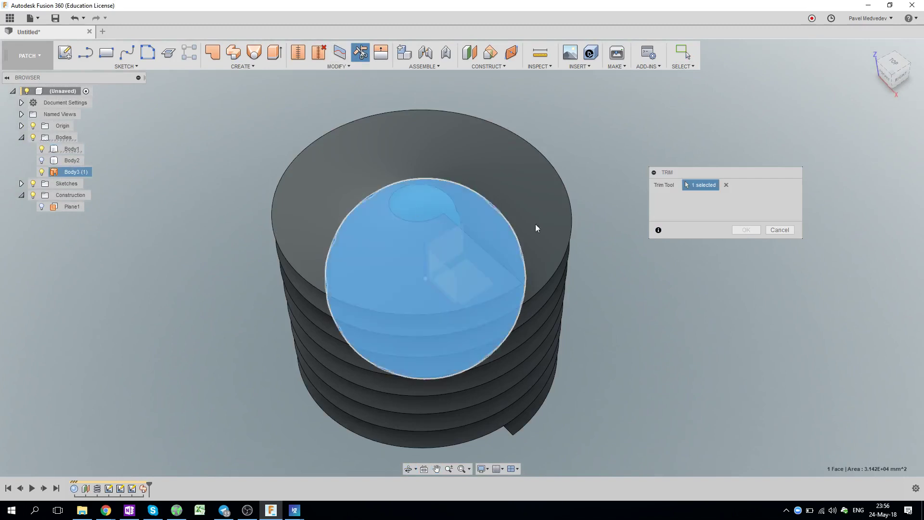
{"action": "left_click", "coordinate": [457, 138]}
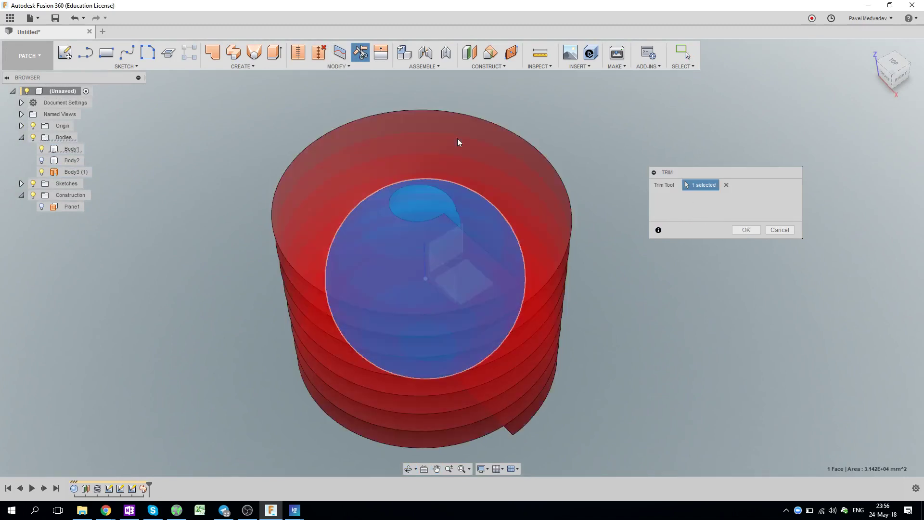
{"action": "left_click", "coordinate": [745, 231]}
{"action": "middle_click_drag", "start_coordinate": [682, 259], "coordinate": [672, 165], "text": "shift"}
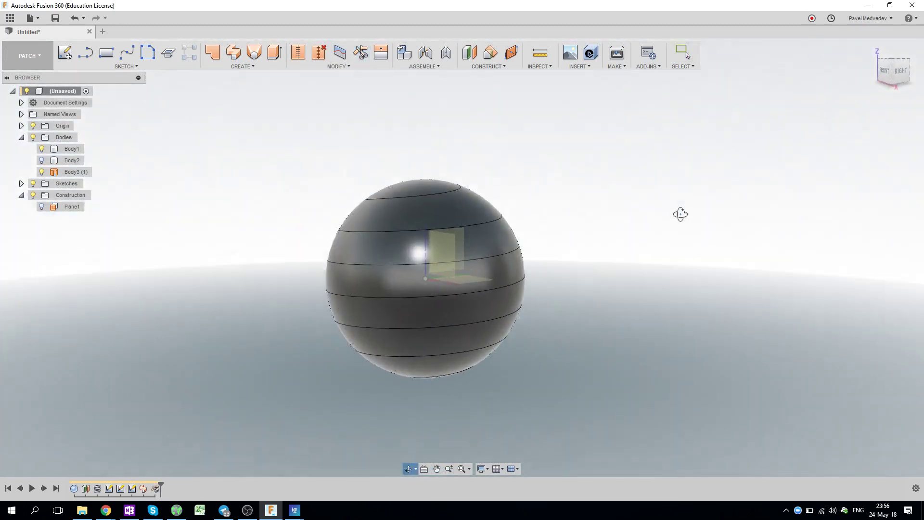
{"action": "key", "text": "Escape"}
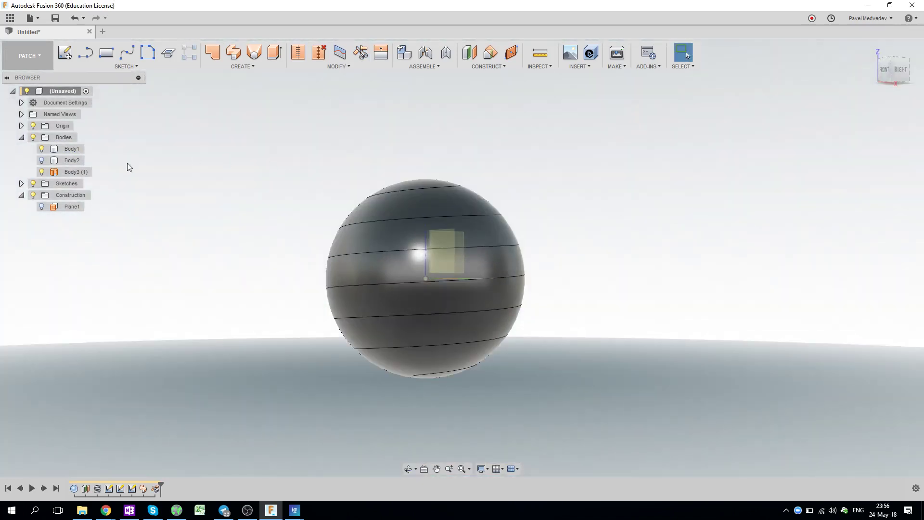
{"action": "left_click", "coordinate": [42, 149]}
Step: Include the trimmed spiral body's edges in a new sketch, then hide Body3 (1)
{"action": "mouse_move", "coordinate": [585, 174]}
{"action": "middle_mouse_down", "text": "shift"}
{"action": "mouse_move", "coordinate": [623, 196]}
{"action": "mouse_move", "coordinate": [598, 200]}
{"action": "middle_mouse_up", "text": "shift"}
{"action": "left_click", "coordinate": [66, 51]}
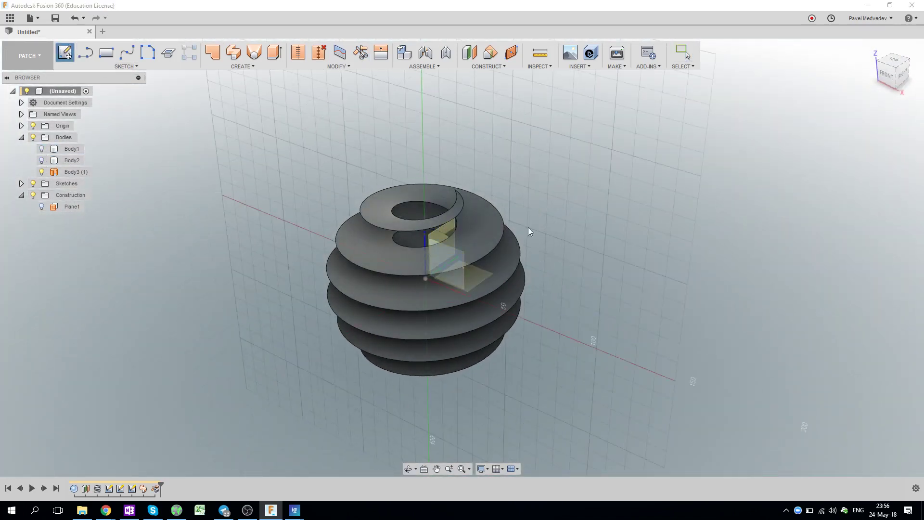
{"action": "left_click", "coordinate": [475, 278]}
{"action": "middle_click_drag", "start_coordinate": [564, 295], "coordinate": [591, 270], "text": "shift"}
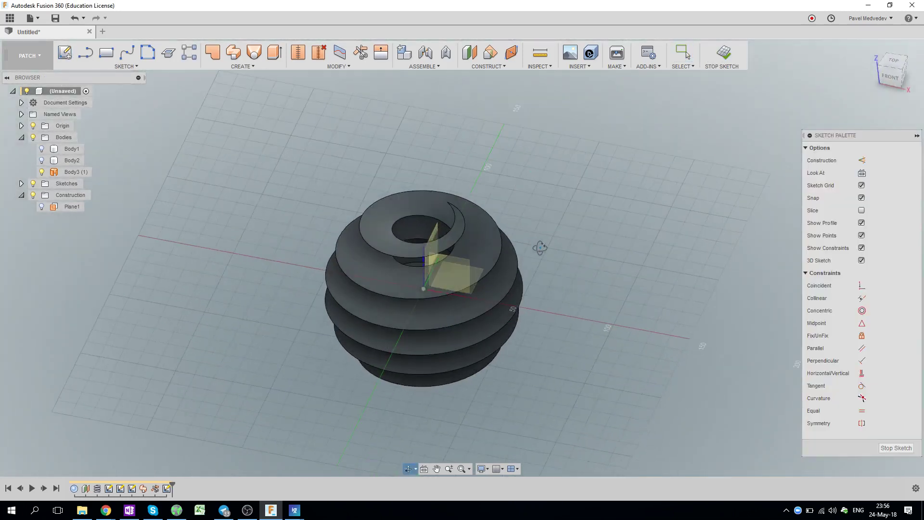
{"action": "left_click", "coordinate": [126, 66]}
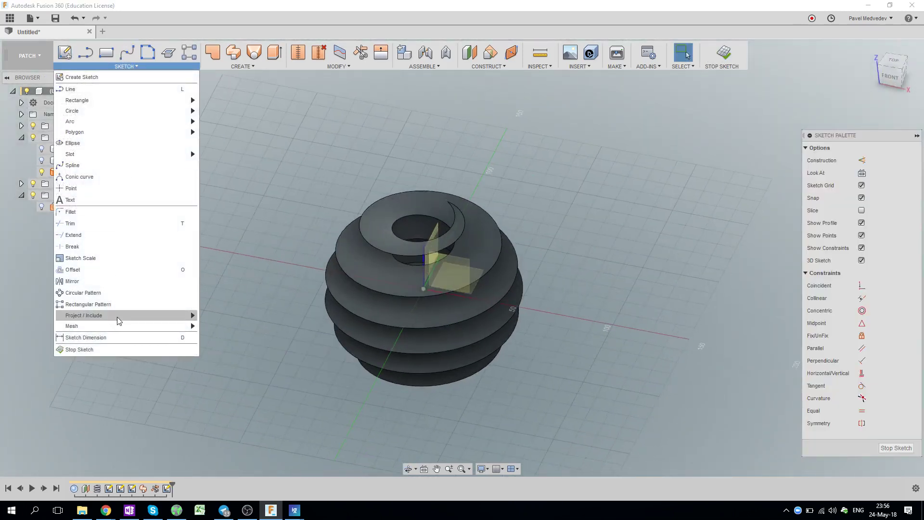
{"action": "mouse_move", "coordinate": [83, 316]}
{"action": "left_click", "coordinate": [231, 340]}
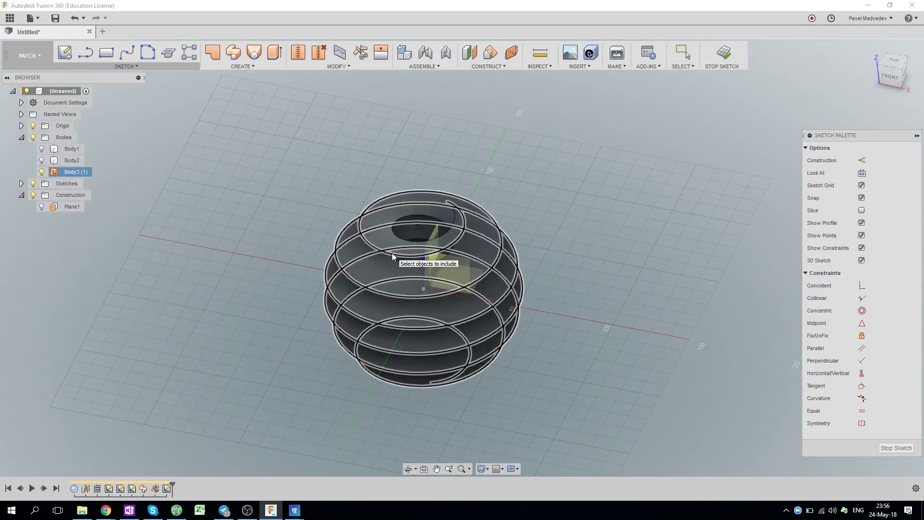
{"action": "left_click", "coordinate": [392, 253]}
{"action": "left_click", "coordinate": [724, 57]}
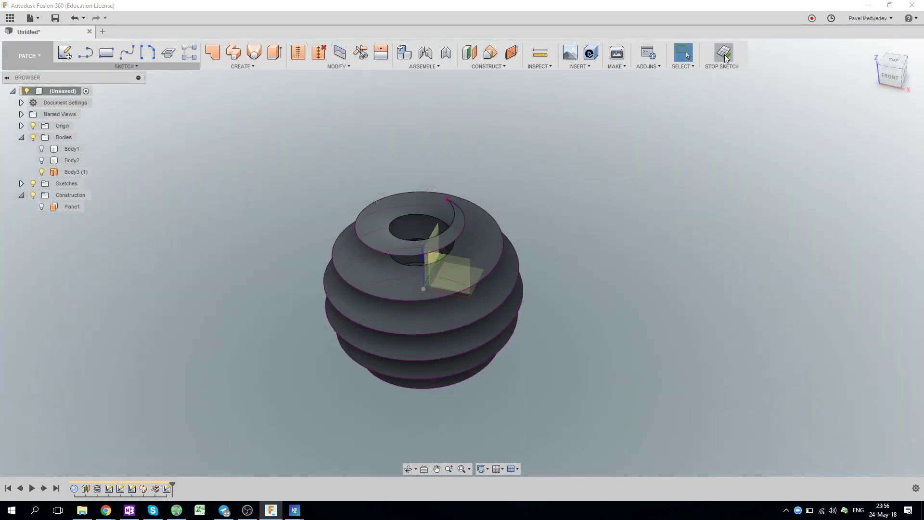
{"action": "left_click", "coordinate": [41, 172]}
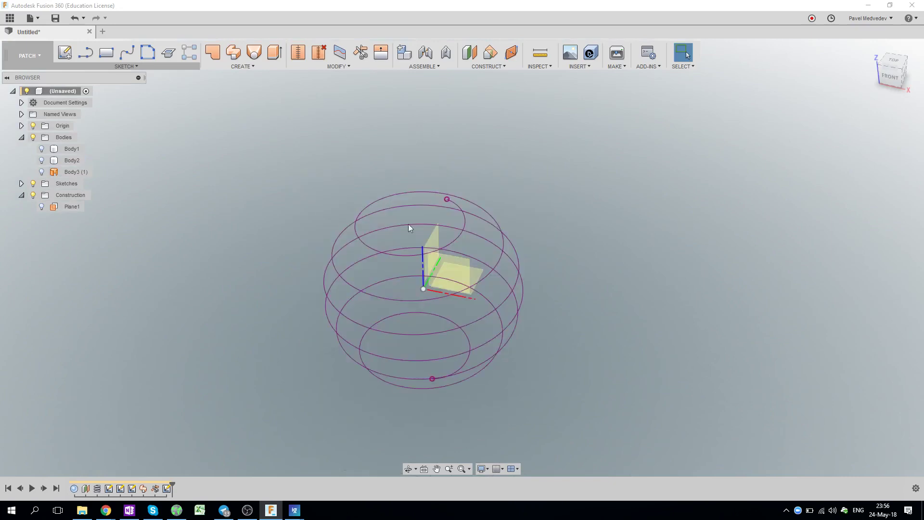
{"action": "mouse_move", "coordinate": [408, 223]}
{"action": "middle_mouse_down", "text": "shift"}
{"action": "mouse_move", "coordinate": [621, 224]}
{"action": "mouse_move", "coordinate": [632, 201]}
{"action": "mouse_move", "coordinate": [595, 249]}
{"action": "mouse_move", "coordinate": [518, 231]}
{"action": "mouse_move", "coordinate": [599, 235]}
{"action": "mouse_move", "coordinate": [542, 191]}
{"action": "middle_mouse_up", "text": "shift"}
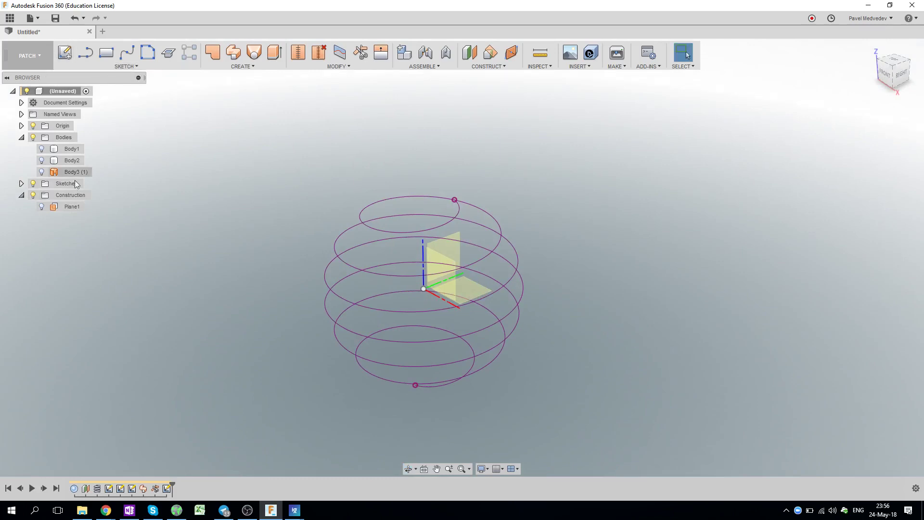
Step: Reopen the helix sketch for editing
{"action": "right_click", "coordinate": [167, 488]}
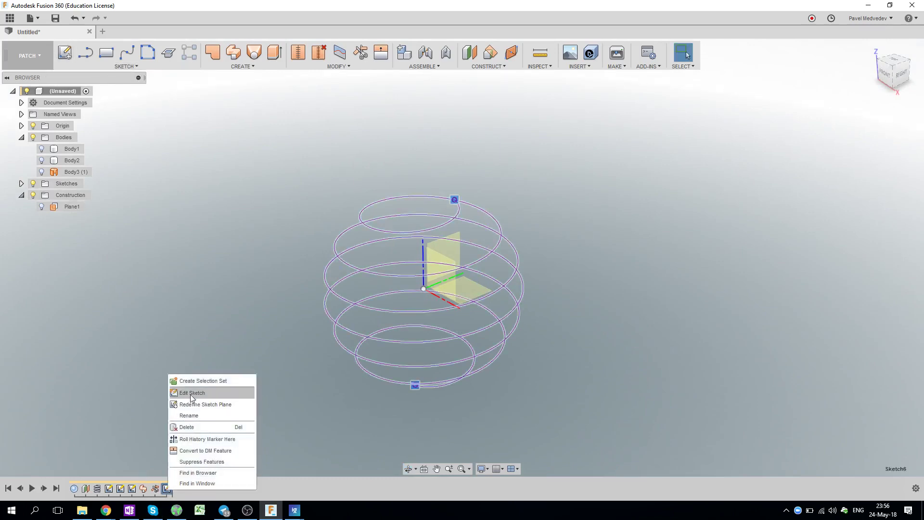
{"action": "left_click", "coordinate": [226, 392]}
{"action": "scroll", "coordinate": [524, 294], "scroll_direction": "up", "scroll_amount": 3}
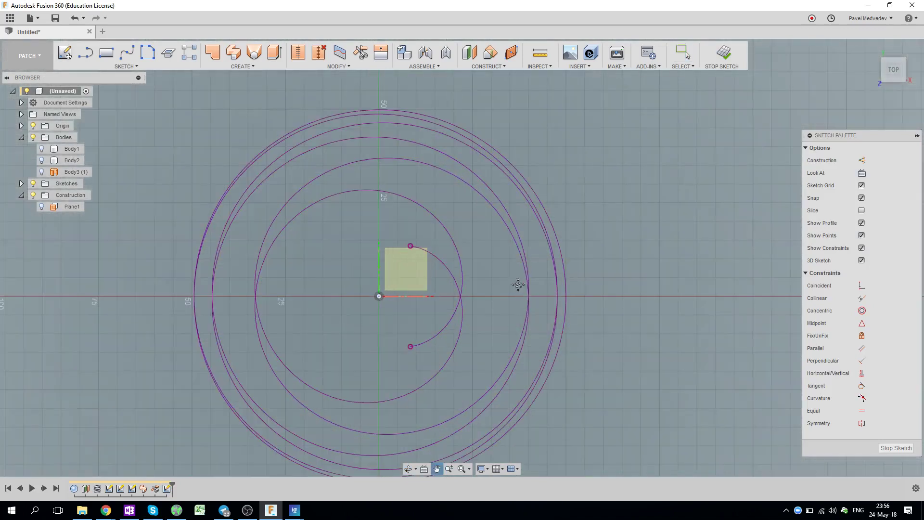
{"action": "middle_click_drag", "start_coordinate": [515, 287], "coordinate": [593, 278]}
Step: Draw straight lines extending left from the top and bottom ends of the helix
{"action": "key", "text": "l"}
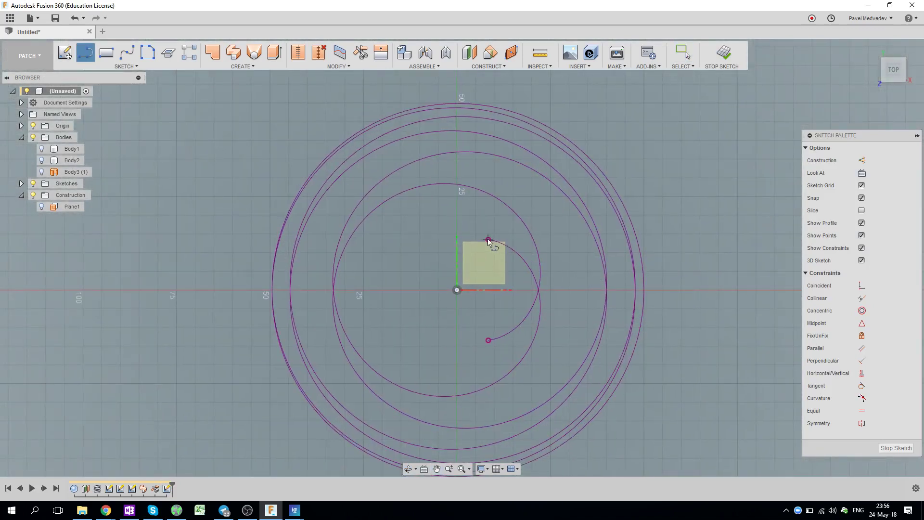
{"action": "left_click", "coordinate": [487, 240]}
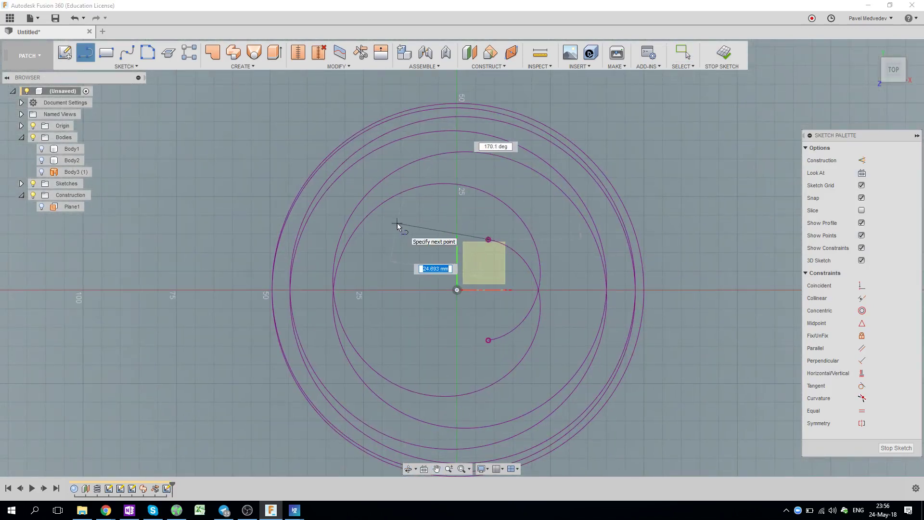
{"action": "left_click", "coordinate": [397, 223]}
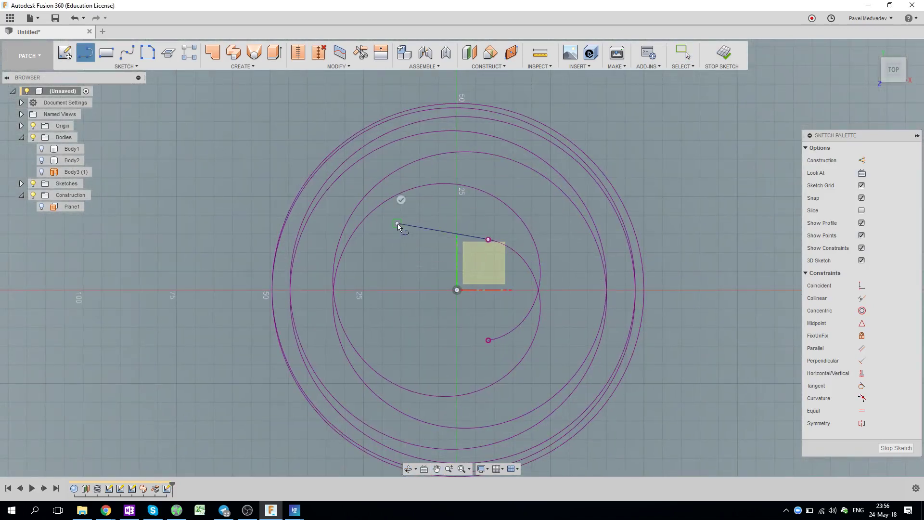
{"action": "left_click", "coordinate": [489, 341]}
{"action": "left_click", "coordinate": [391, 361]}
{"action": "left_click", "coordinate": [385, 334]}
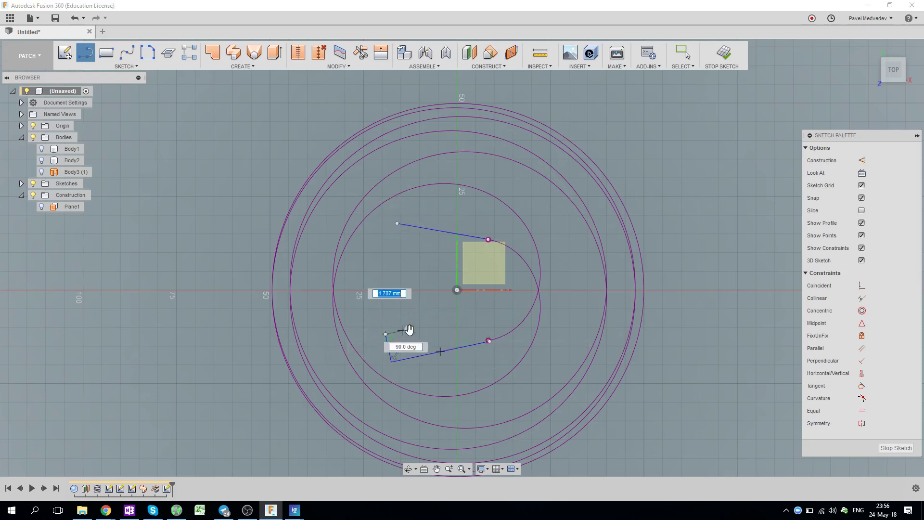
{"action": "key", "text": "Escape"}
{"action": "left_click", "coordinate": [387, 345]}
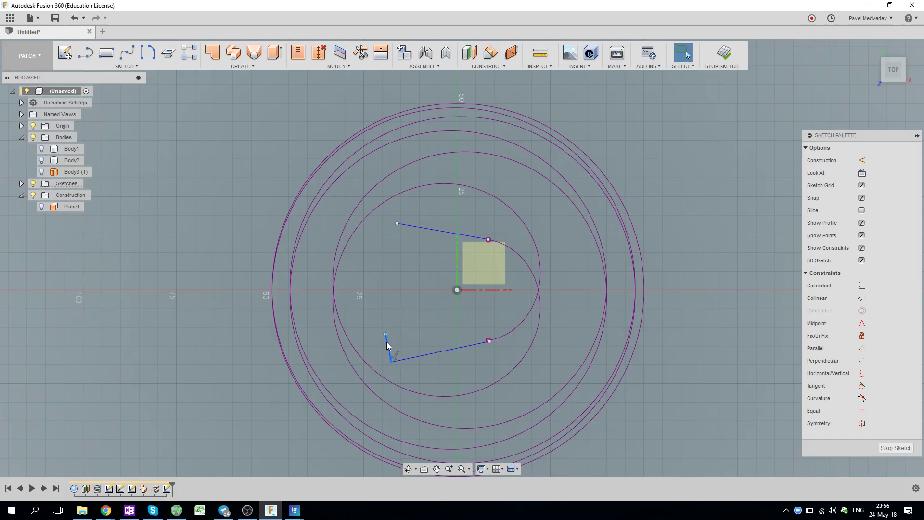
{"action": "mouse_move", "coordinate": [399, 318]}
{"action": "middle_mouse_down", "text": "shift"}
{"action": "mouse_move", "coordinate": [449, 263]}
{"action": "mouse_move", "coordinate": [439, 295]}
{"action": "middle_mouse_up", "text": "shift"}
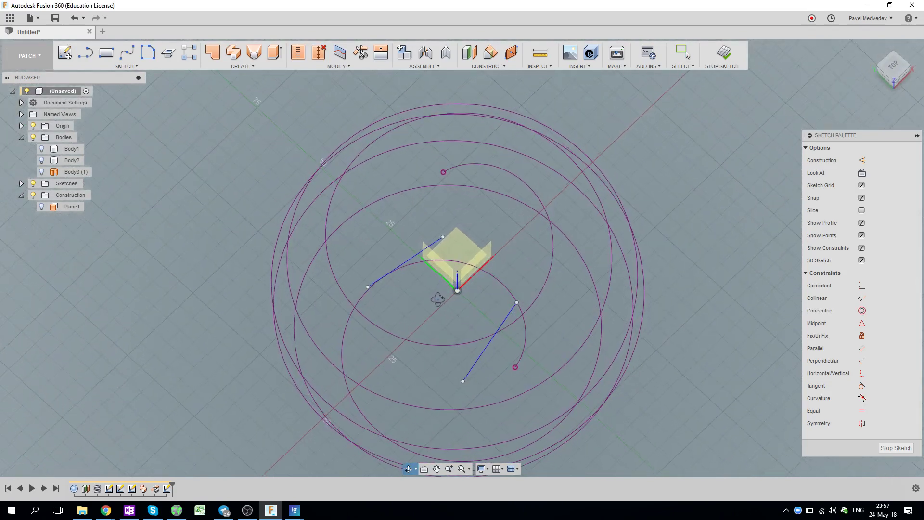
{"action": "key", "text": "m"}
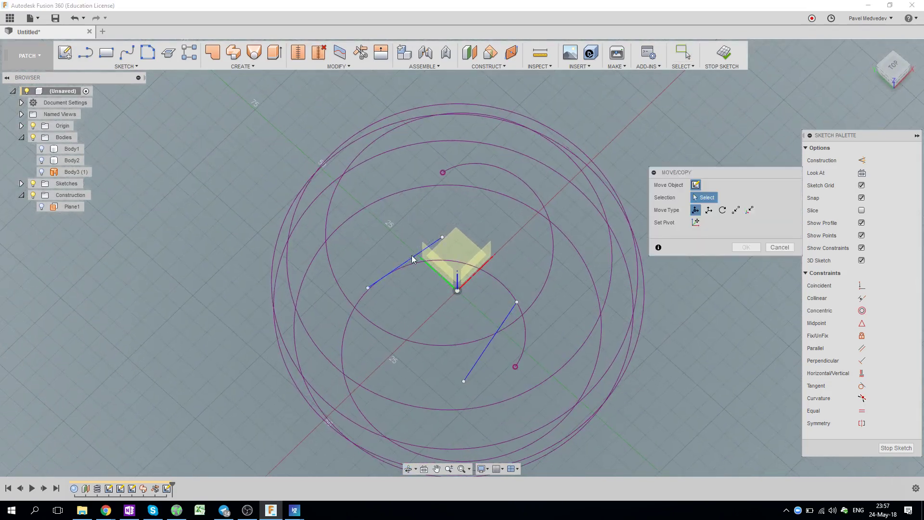
Step: Move the upper line point-to-point so its end snaps onto the helix's top endpoint
{"action": "left_click", "coordinate": [411, 256]}
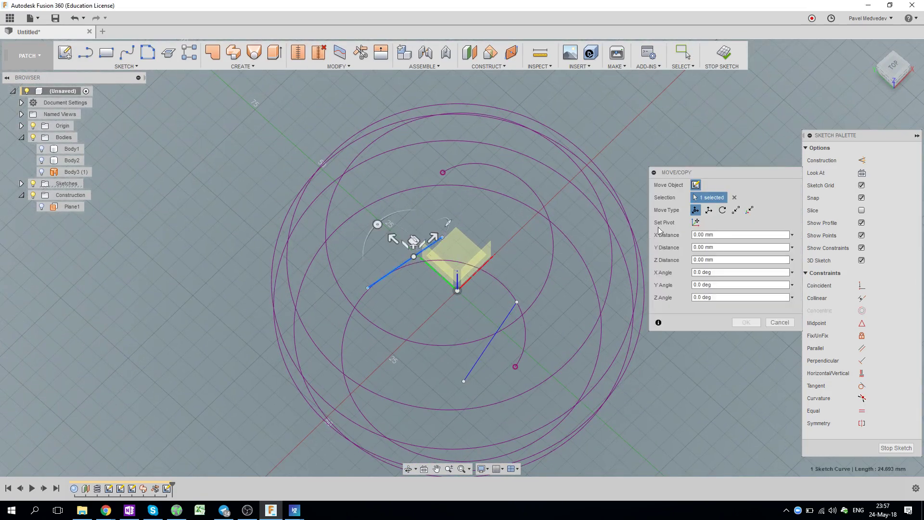
{"action": "left_click", "coordinate": [738, 213]}
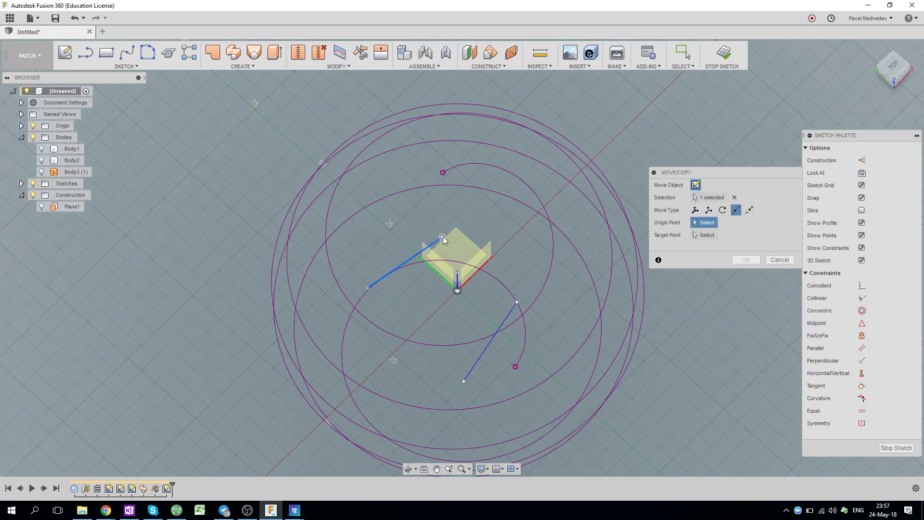
{"action": "left_click", "coordinate": [442, 236]}
{"action": "left_click", "coordinate": [442, 172]}
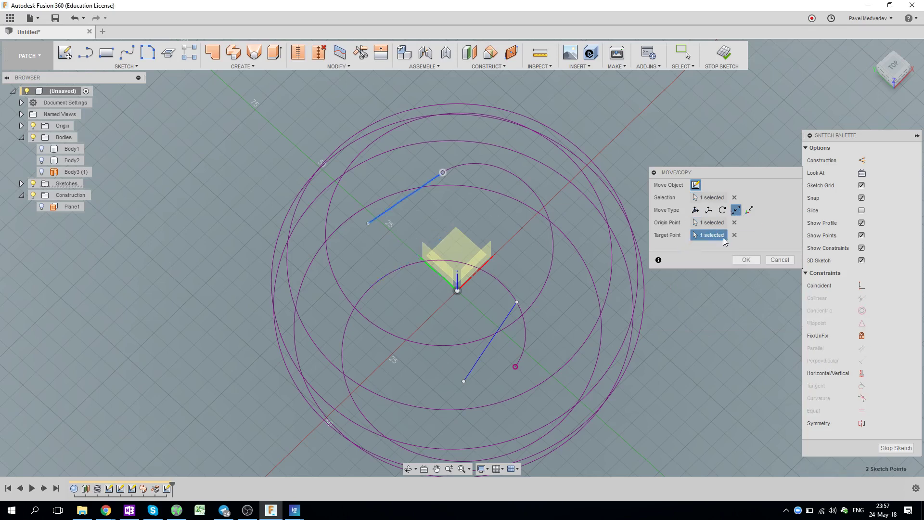
{"action": "left_click", "coordinate": [745, 259]}
Step: Move the lower line point-to-point onto the helix's bottom endpoint, then return to the home view
{"action": "key", "text": "m"}
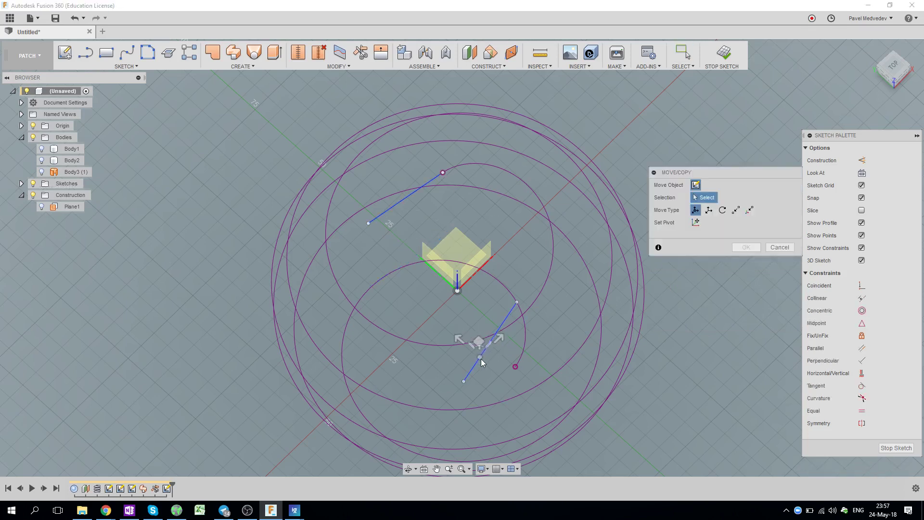
{"action": "left_click", "coordinate": [480, 360]}
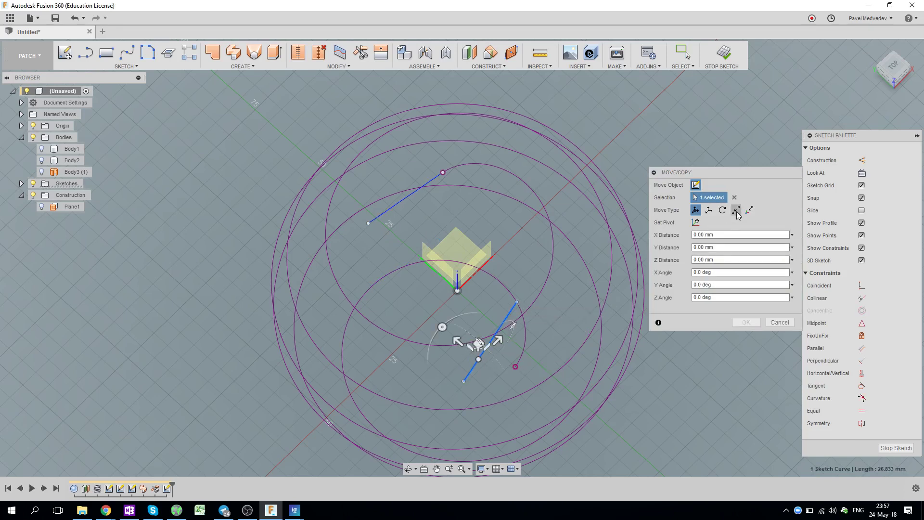
{"action": "left_click", "coordinate": [736, 210]}
{"action": "left_click", "coordinate": [516, 302]}
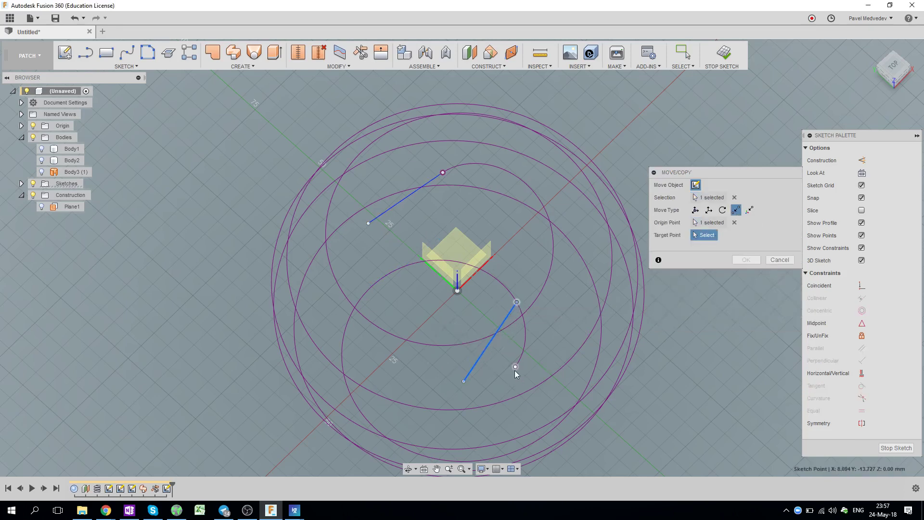
{"action": "left_click", "coordinate": [514, 367]}
{"action": "left_click", "coordinate": [743, 260]}
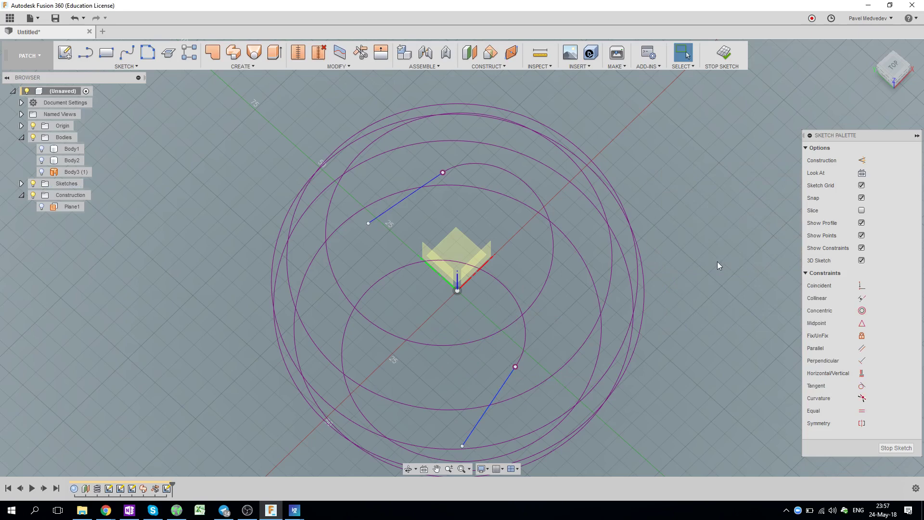
{"action": "key", "text": "m"}
{"action": "key", "text": "F6"}
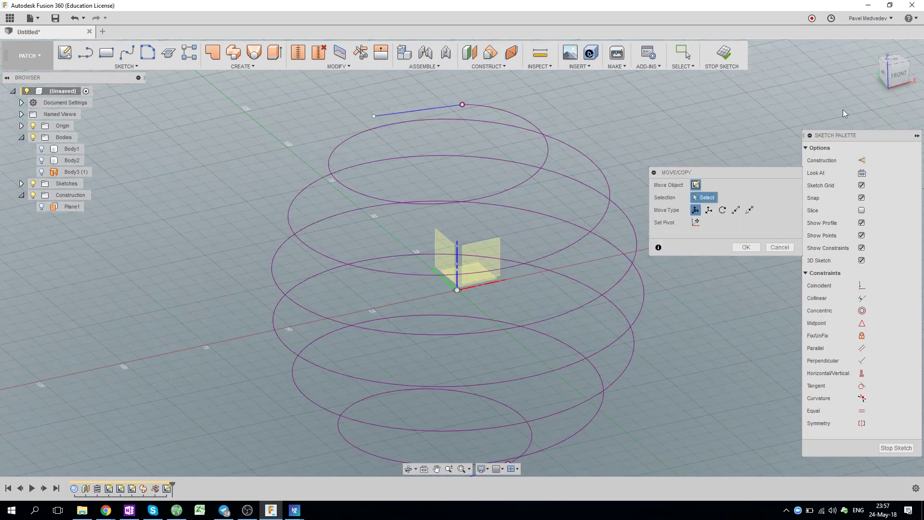
Step: From the front view, drag the top line's free end upward and the bottom line's free end downward
{"action": "left_click", "coordinate": [896, 73]}
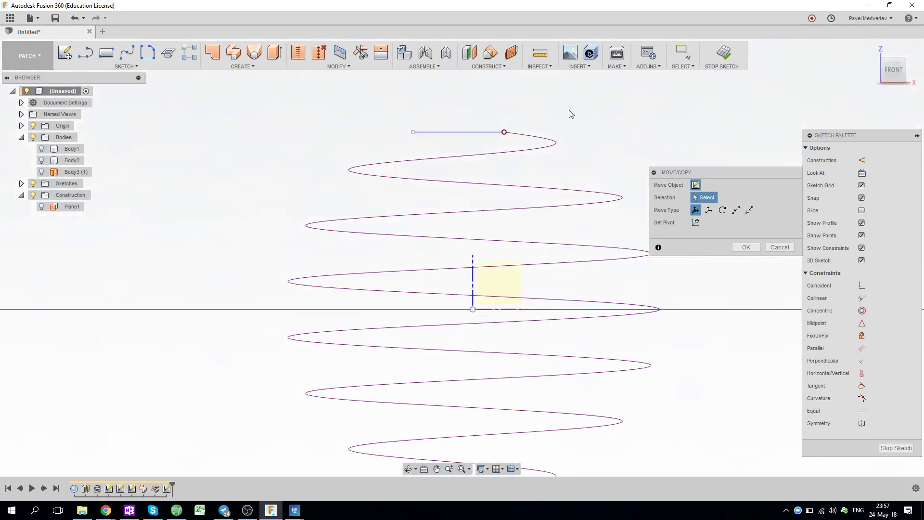
{"action": "left_click", "coordinate": [450, 133]}
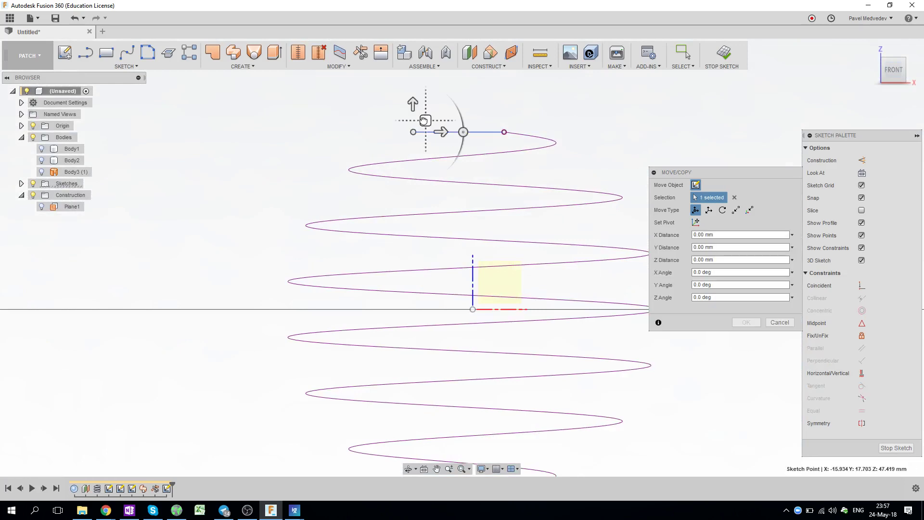
{"action": "left_click_drag", "start_coordinate": [424, 120], "coordinate": [425, 110]}
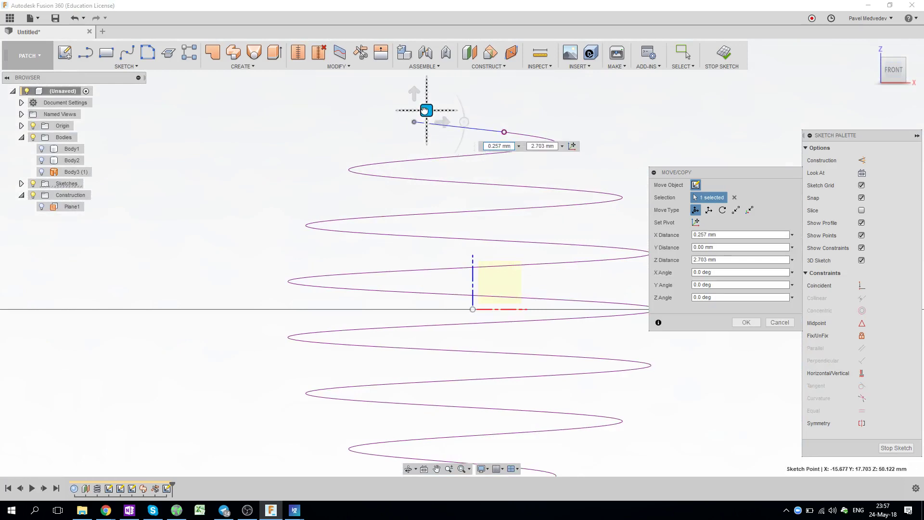
{"action": "middle_click_drag", "start_coordinate": [540, 293], "coordinate": [484, 155]}
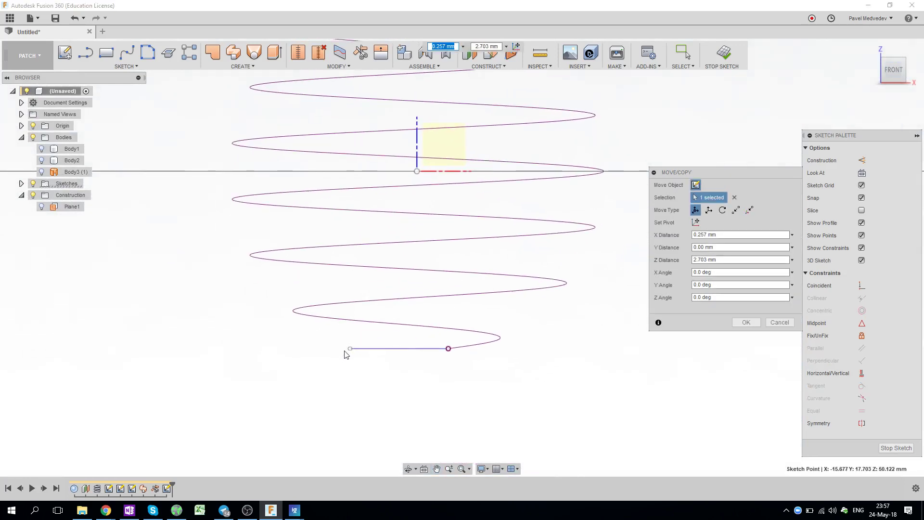
{"action": "left_click", "coordinate": [350, 347]}
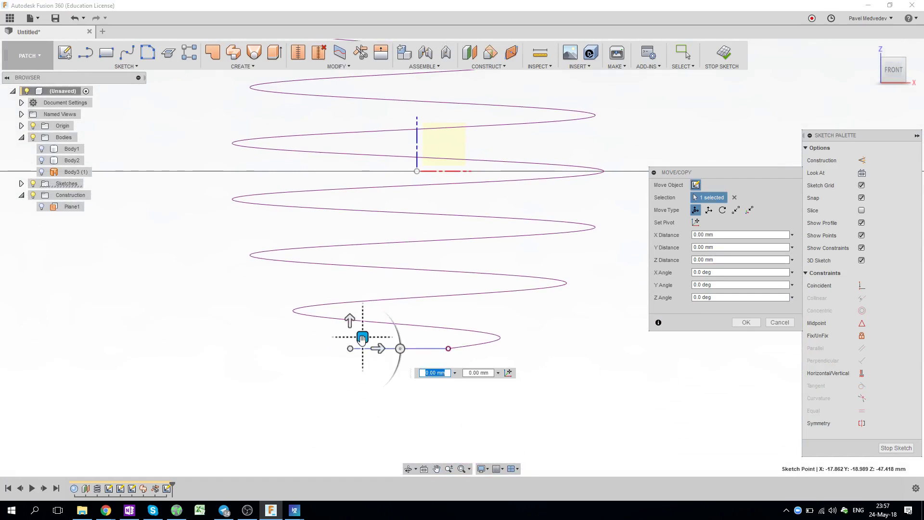
{"action": "left_click_drag", "start_coordinate": [362, 338], "coordinate": [362, 351]}
{"action": "key", "text": "Tab"}
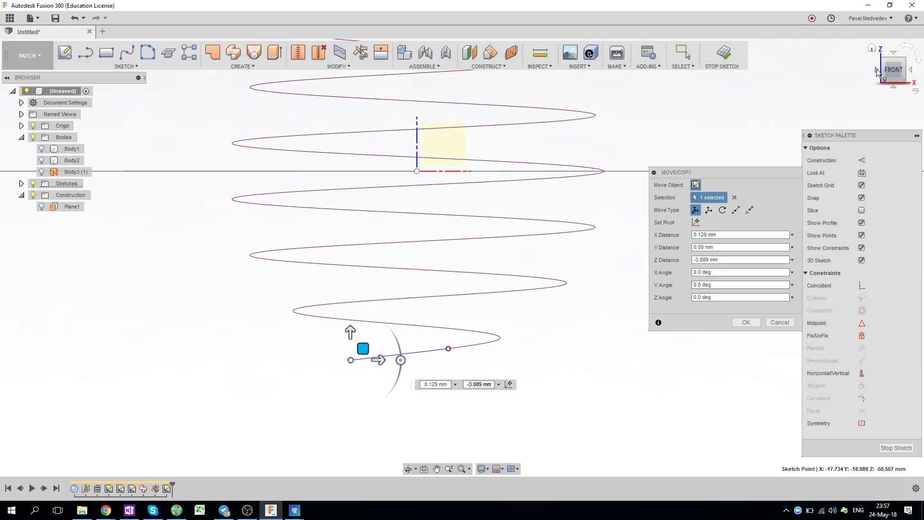
Step: From a side view, adjust the bottom end point's height and nudge the top free end outward
{"action": "left_click", "coordinate": [894, 71]}
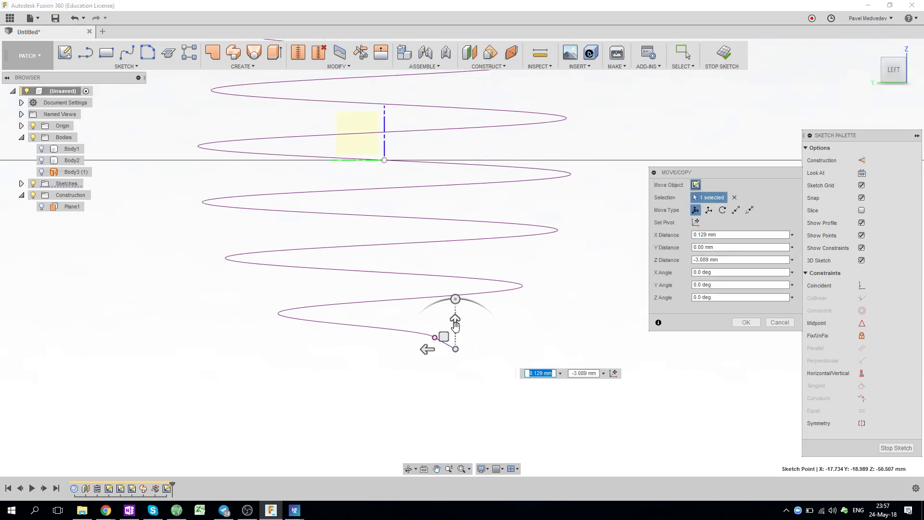
{"action": "left_click_drag", "start_coordinate": [454, 326], "coordinate": [444, 338]}
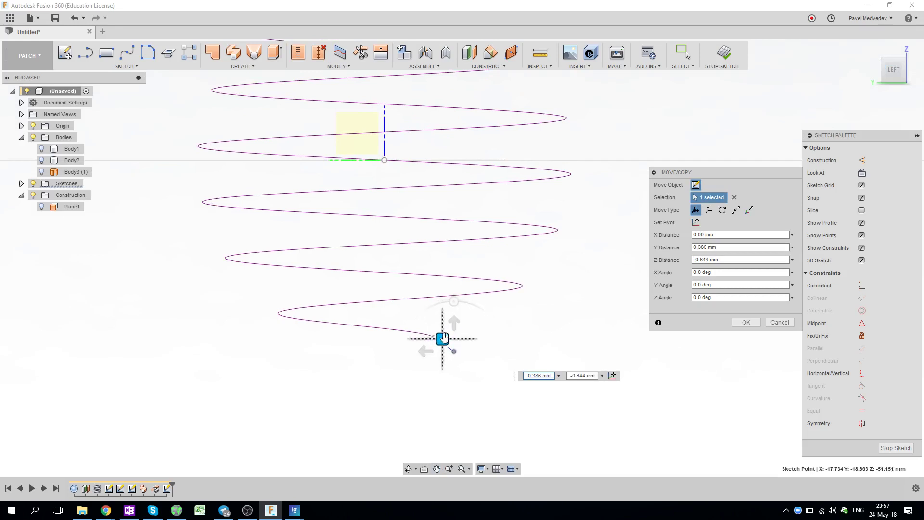
{"action": "middle_click_drag", "start_coordinate": [478, 175], "coordinate": [458, 334]}
{"action": "scroll", "coordinate": [362, 209], "scroll_direction": "up", "scroll_amount": 3}
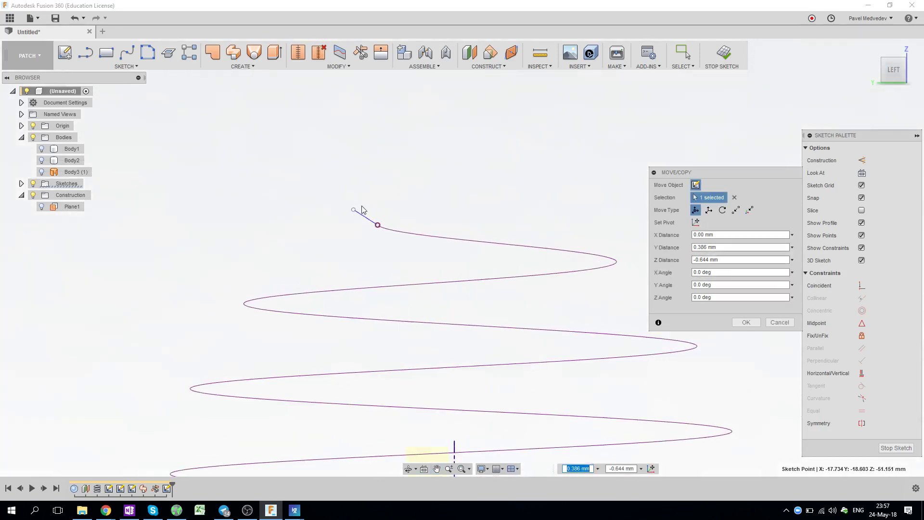
{"action": "left_click", "coordinate": [349, 202]}
{"action": "left_click_drag", "start_coordinate": [344, 199], "coordinate": [350, 197]}
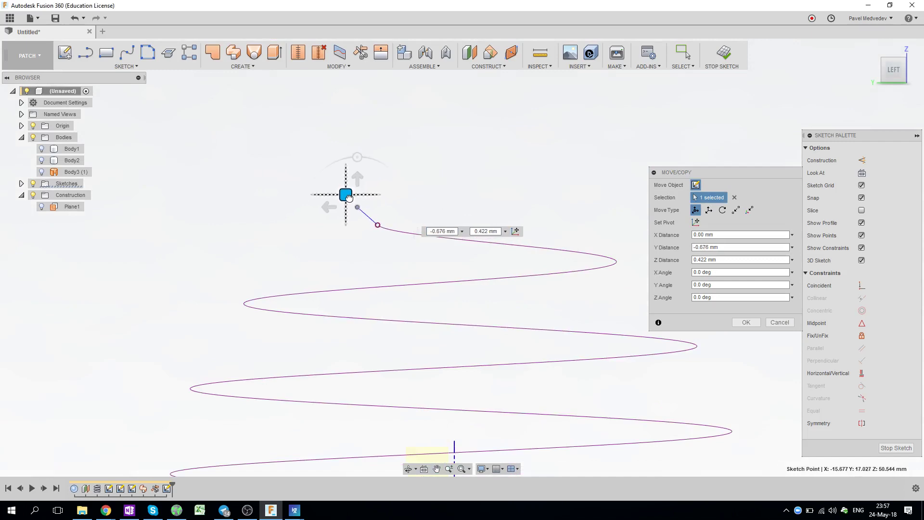
{"action": "left_click", "coordinate": [893, 56]}
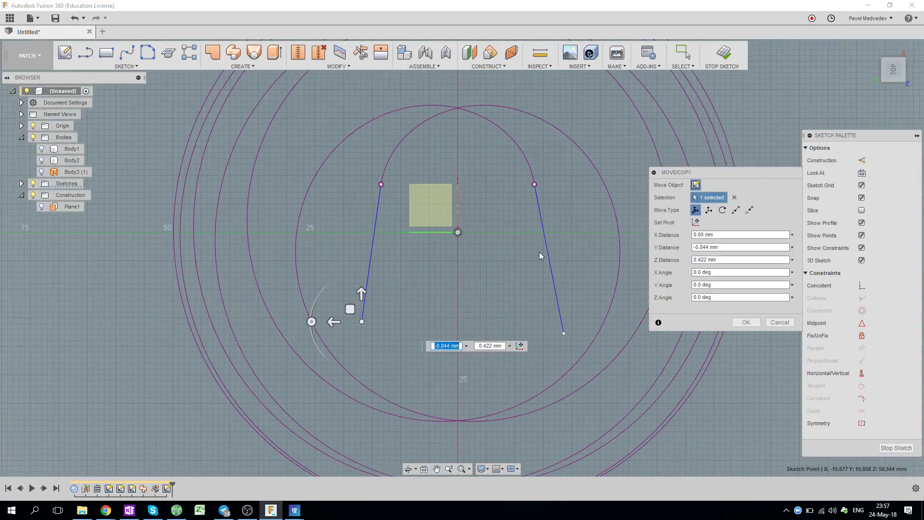
Step: Confirm the endpoint moves and stop the spiral sketch
{"action": "left_click", "coordinate": [745, 322]}
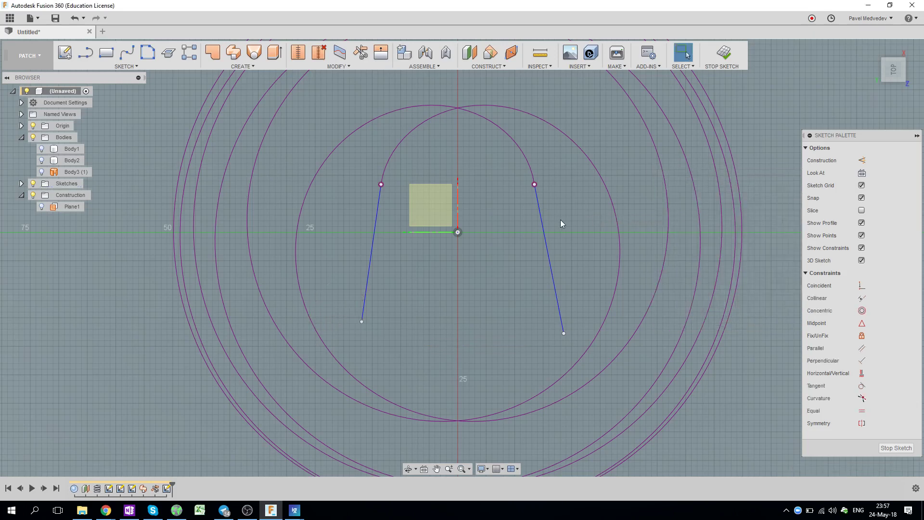
{"action": "scroll", "coordinate": [558, 220], "scroll_direction": "down", "scroll_amount": 3}
{"action": "middle_click_drag", "start_coordinate": [606, 236], "coordinate": [621, 187], "text": "shift"}
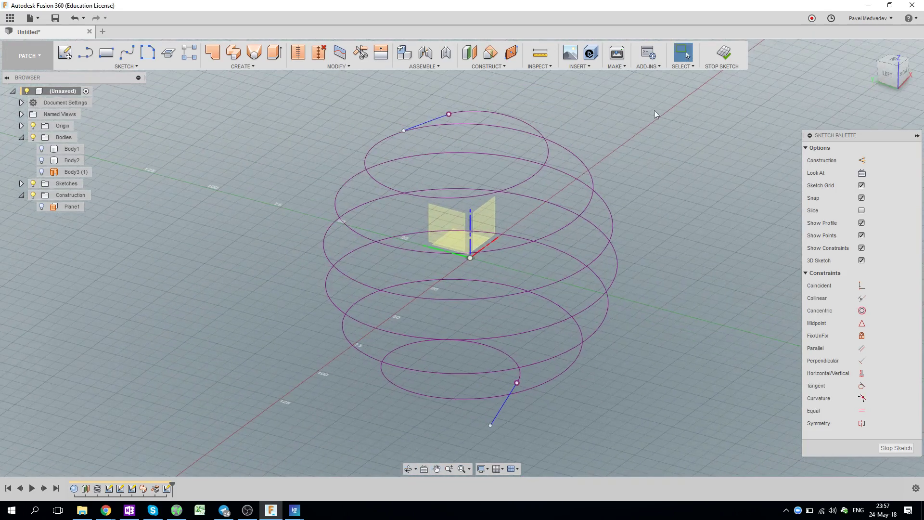
{"action": "left_click", "coordinate": [725, 58]}
{"action": "scroll", "coordinate": [609, 193], "scroll_direction": "down", "scroll_amount": 2}
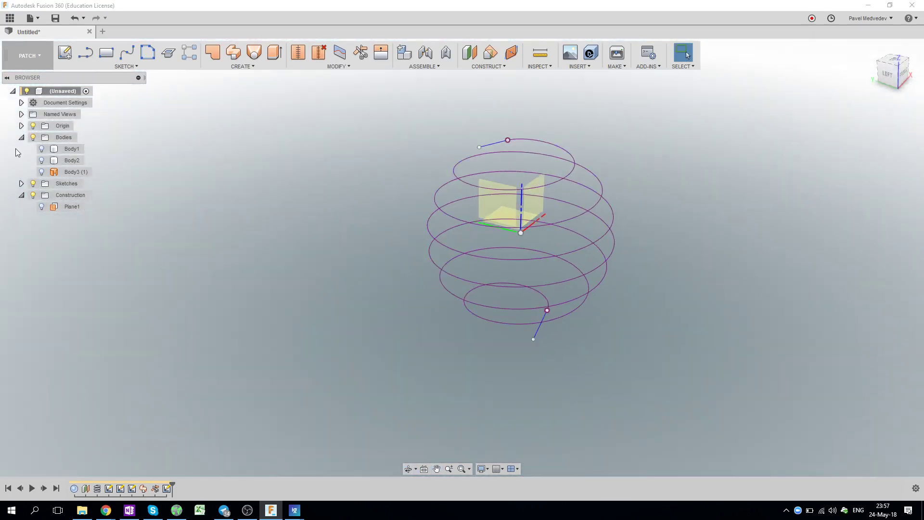
Step: Make the Body1 sphere visible and switch the workspace from PATCH to MODEL
{"action": "left_click", "coordinate": [41, 149]}
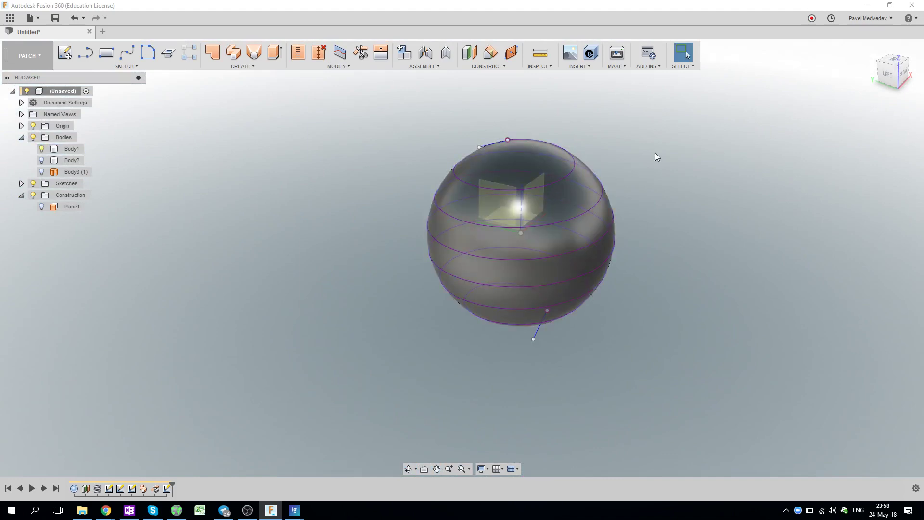
{"action": "mouse_move", "coordinate": [655, 154]}
{"action": "middle_mouse_down"}
{"action": "mouse_move", "coordinate": [634, 160]}
{"action": "mouse_move", "coordinate": [343, 80]}
{"action": "middle_mouse_up"}
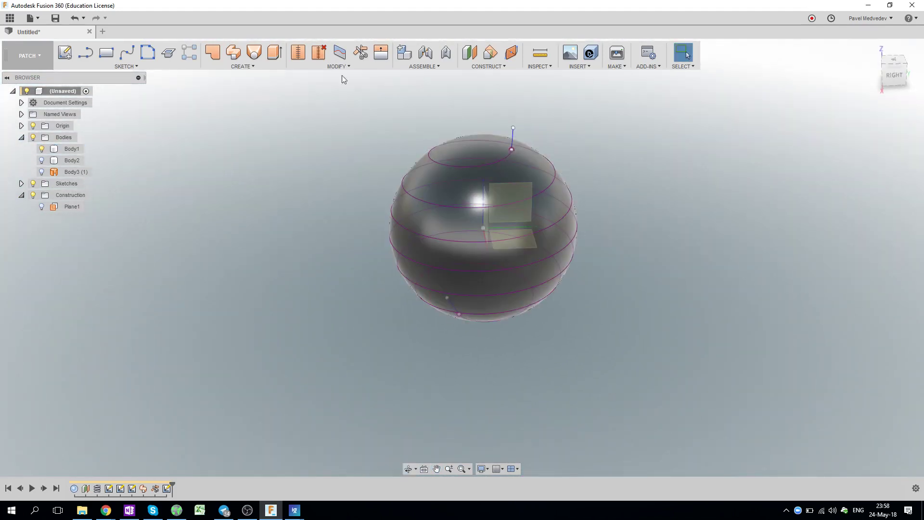
{"action": "left_click", "coordinate": [36, 60]}
{"action": "left_click", "coordinate": [33, 81]}
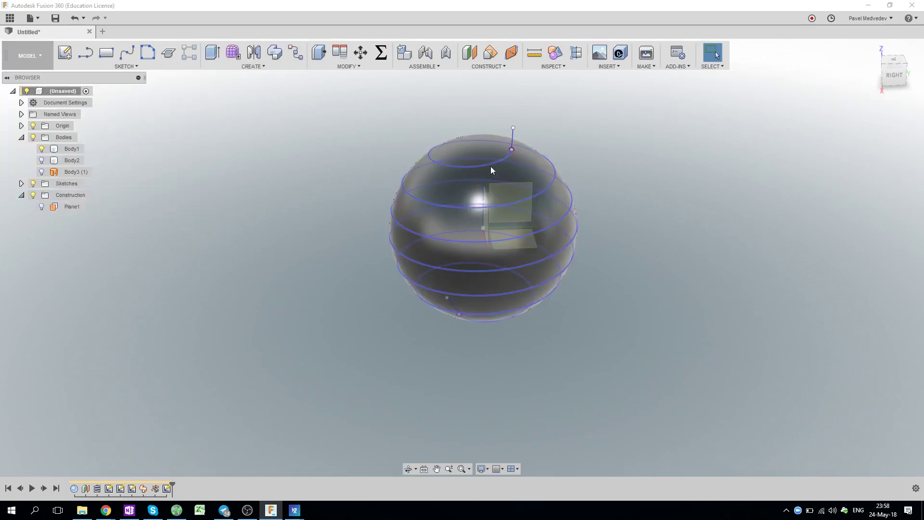
{"action": "left_click", "coordinate": [455, 166]}
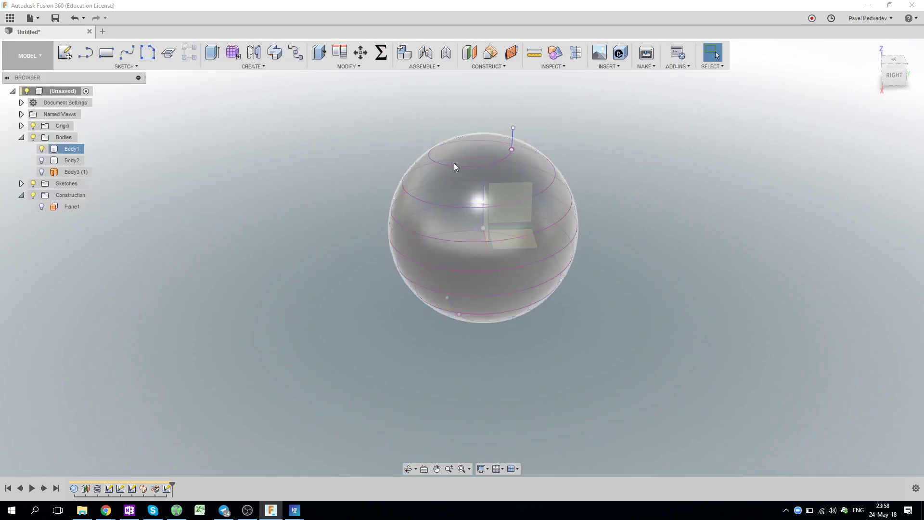
{"action": "left_click", "coordinate": [452, 169]}
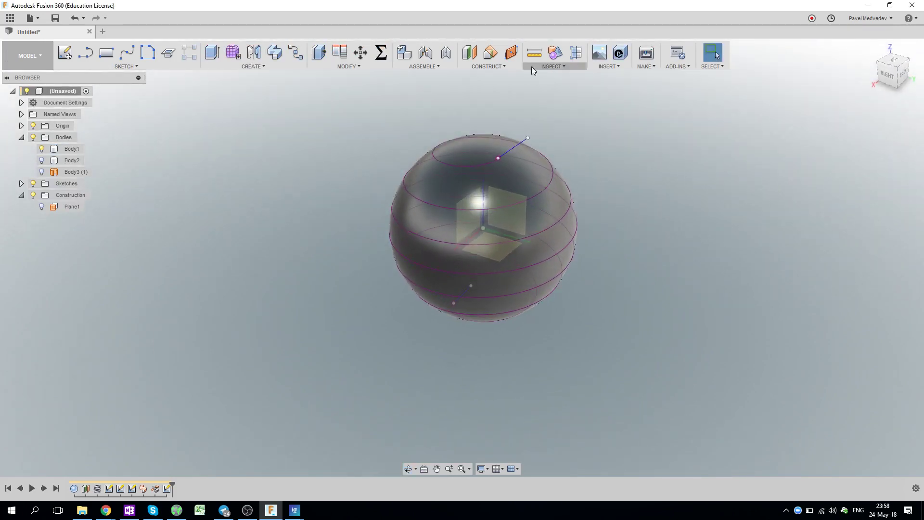
Step: Create a Pipe along the helix sketch with a 5 mm circular section and Cut operation
{"action": "left_click", "coordinate": [508, 67]}
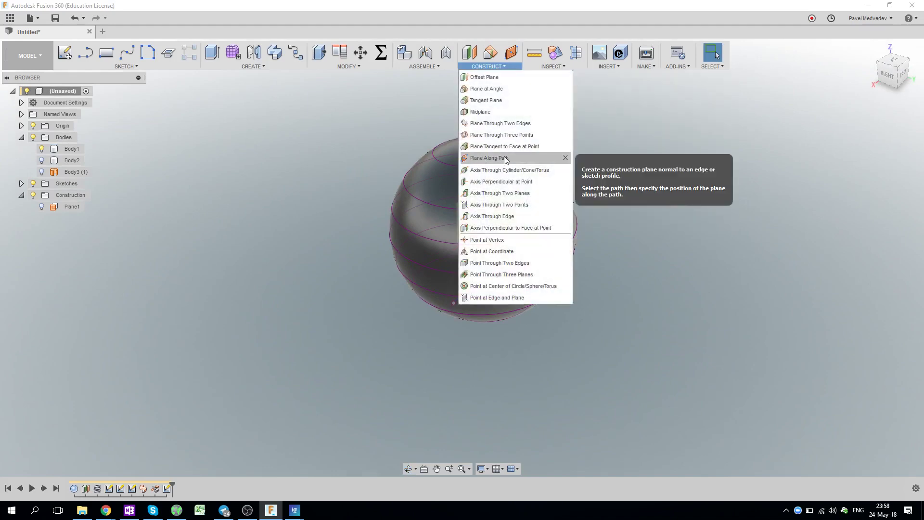
{"action": "left_click", "coordinate": [657, 108]}
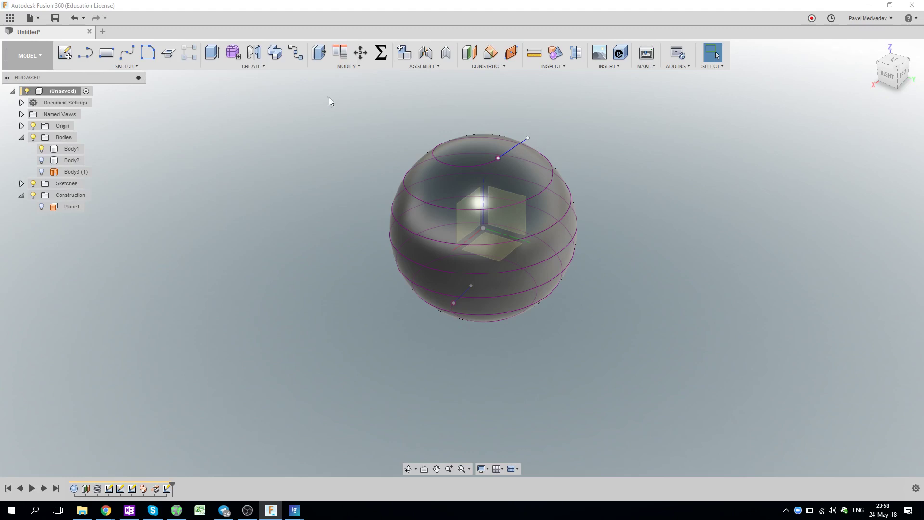
{"action": "left_click", "coordinate": [242, 67]}
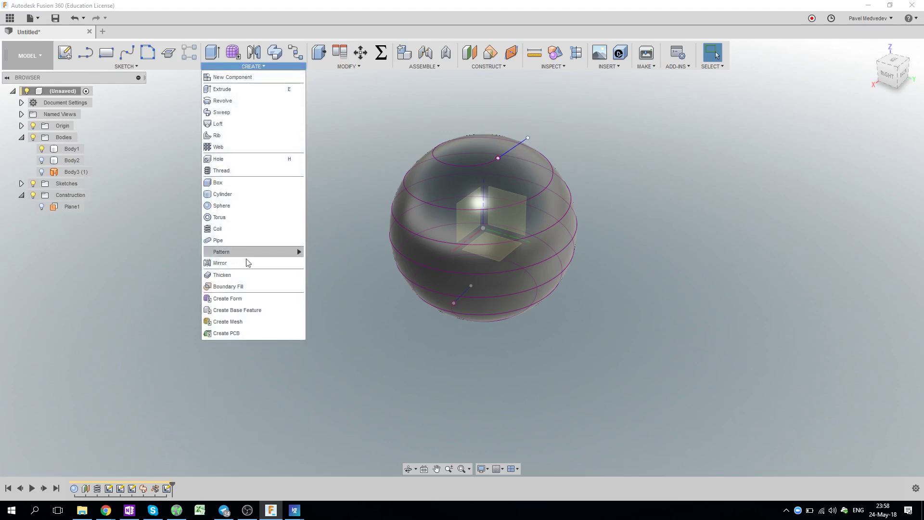
{"action": "left_click", "coordinate": [229, 239]}
{"action": "left_click", "coordinate": [510, 158]}
{"action": "type", "text": "5"}
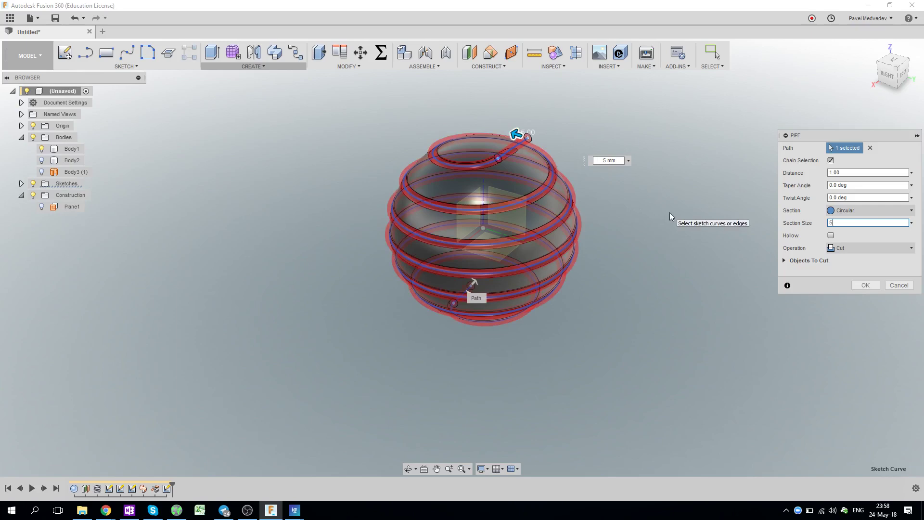
{"action": "left_click", "coordinate": [865, 285]}
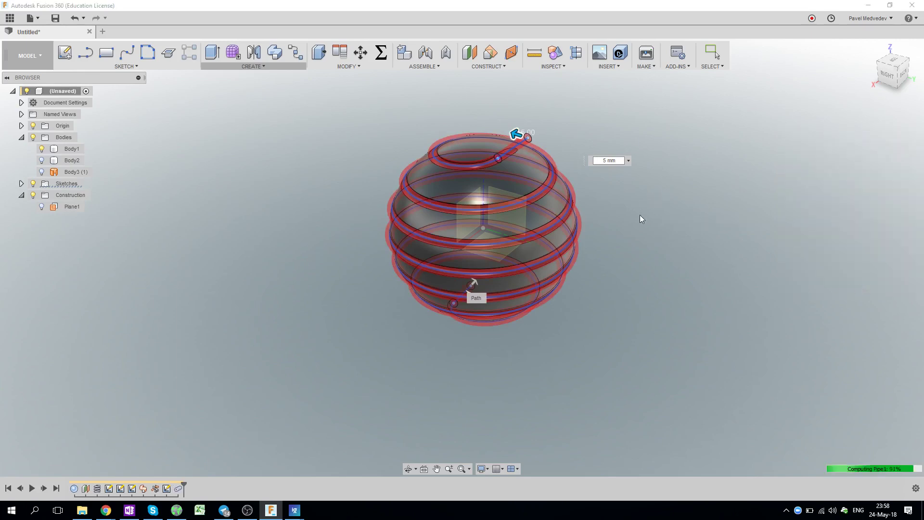
{"action": "mouse_move", "coordinate": [638, 208]}
{"action": "middle_mouse_down", "text": "shift"}
{"action": "mouse_move", "coordinate": [383, 179]}
{"action": "mouse_move", "coordinate": [562, 155]}
{"action": "middle_mouse_up", "text": "shift"}
{"action": "scroll", "coordinate": [731, 208], "scroll_direction": "up", "scroll_amount": 3}
{"action": "scroll", "coordinate": [786, 183], "scroll_direction": "up", "scroll_amount": 2}
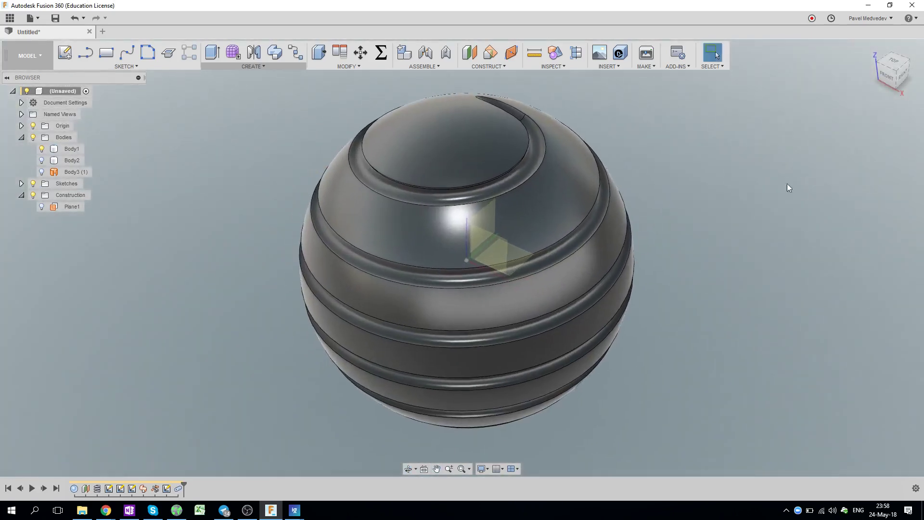
{"action": "mouse_move", "coordinate": [787, 184]}
{"action": "middle_mouse_down", "text": "shift"}
{"action": "mouse_move", "coordinate": [734, 173]}
{"action": "mouse_move", "coordinate": [705, 155]}
{"action": "mouse_move", "coordinate": [699, 180]}
{"action": "mouse_move", "coordinate": [664, 182]}
{"action": "mouse_move", "coordinate": [641, 159]}
{"action": "mouse_move", "coordinate": [635, 172]}
{"action": "mouse_move", "coordinate": [642, 156]}
{"action": "mouse_move", "coordinate": [775, 173]}
{"action": "mouse_move", "coordinate": [761, 179]}
{"action": "middle_mouse_up", "text": "shift"}
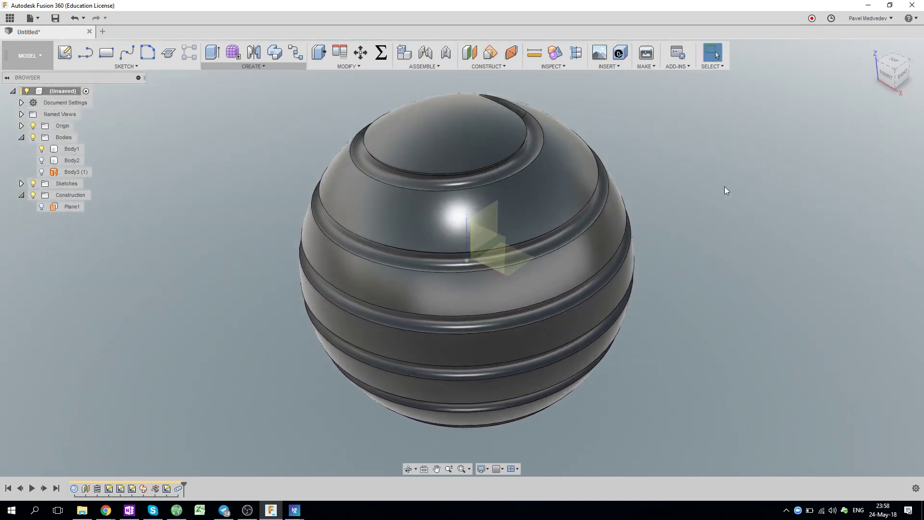
{"action": "middle_click_drag", "start_coordinate": [715, 309], "coordinate": [713, 289], "text": "shift"}
{"action": "scroll", "coordinate": [516, 285], "scroll_direction": "up", "scroll_amount": 3}
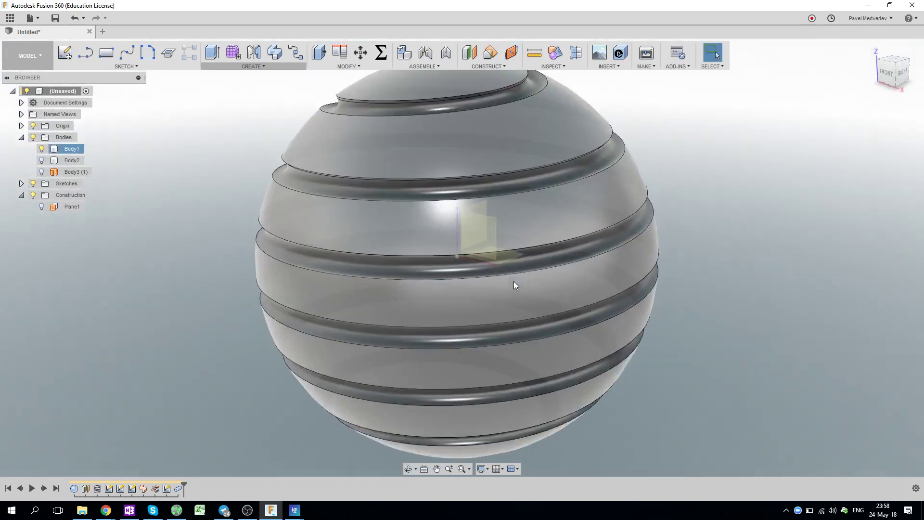
{"action": "scroll", "coordinate": [573, 275], "scroll_direction": "down", "scroll_amount": 5}
{"action": "mouse_move", "coordinate": [656, 246]}
{"action": "middle_mouse_down", "text": "shift"}
{"action": "mouse_move", "coordinate": [605, 182]}
{"action": "mouse_move", "coordinate": [651, 208]}
{"action": "middle_mouse_up", "text": "shift"}
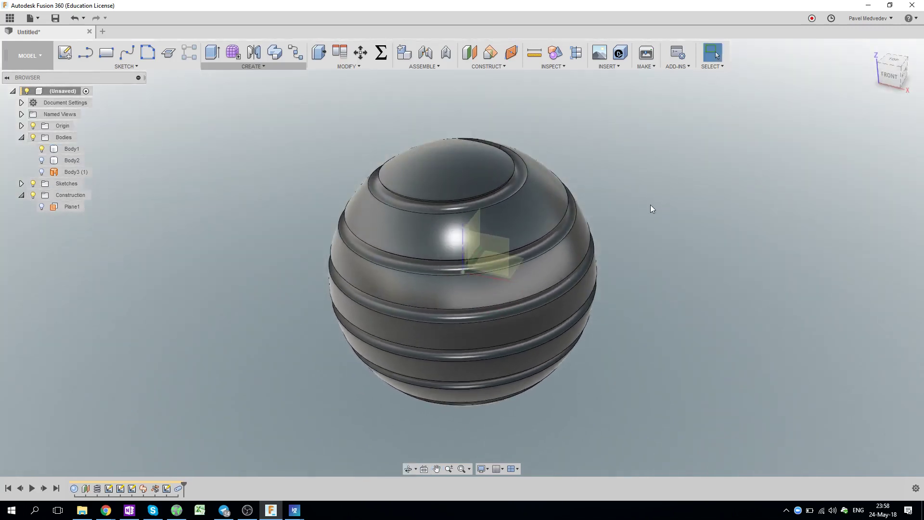